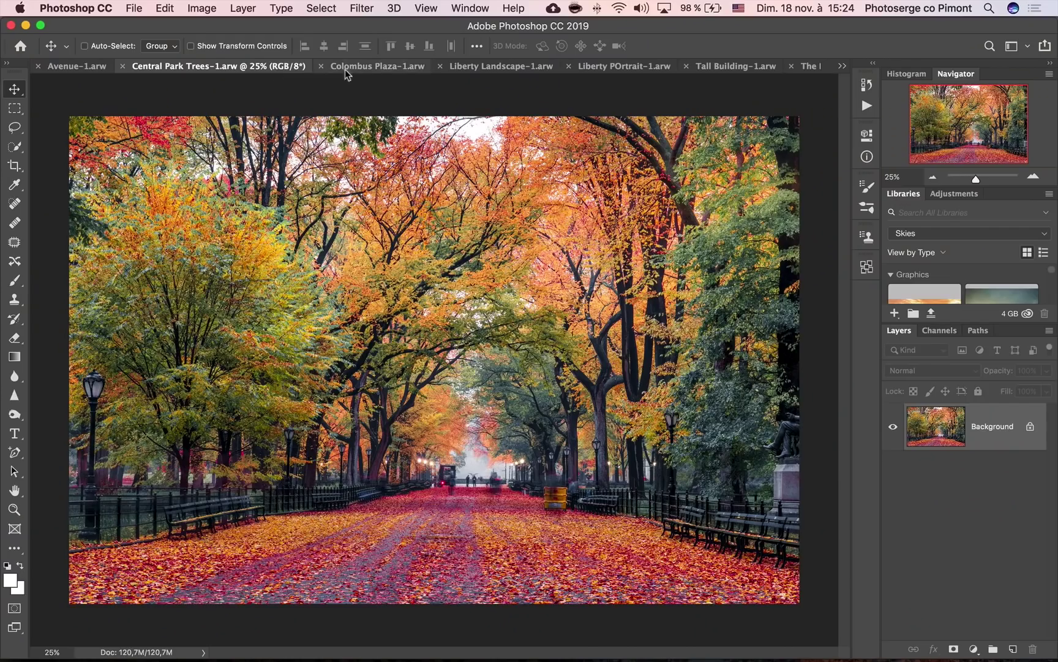
# Preview the Colombus Plaza, Liberty Landscape and Liberty POrtrait tabs, then subscribe to the channel.
pyautogui.click(368, 67)
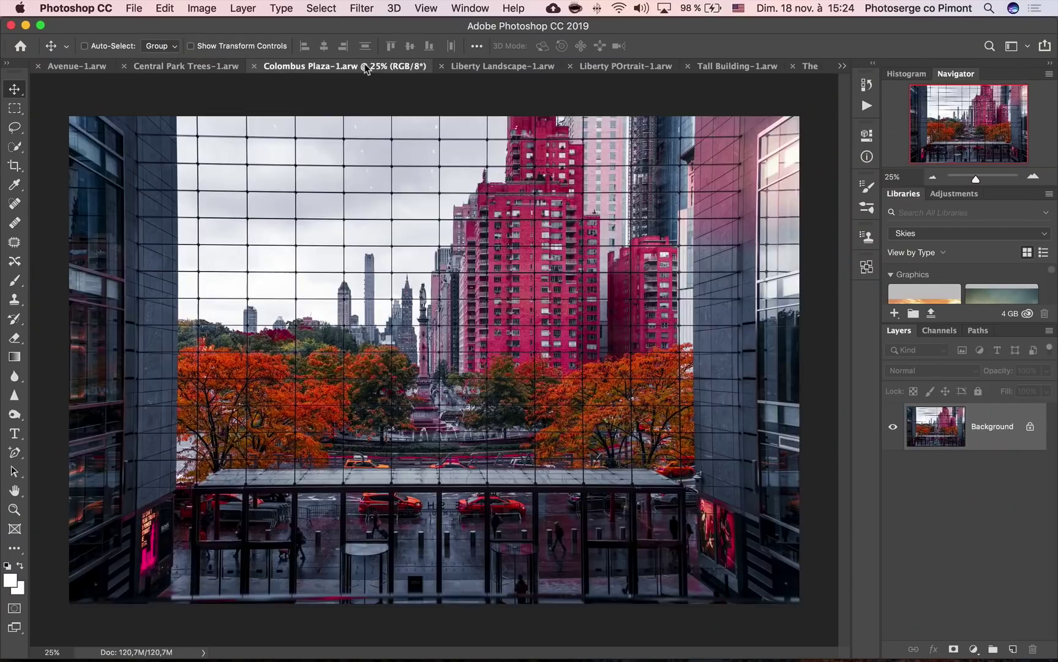
pyautogui.click(501, 67)
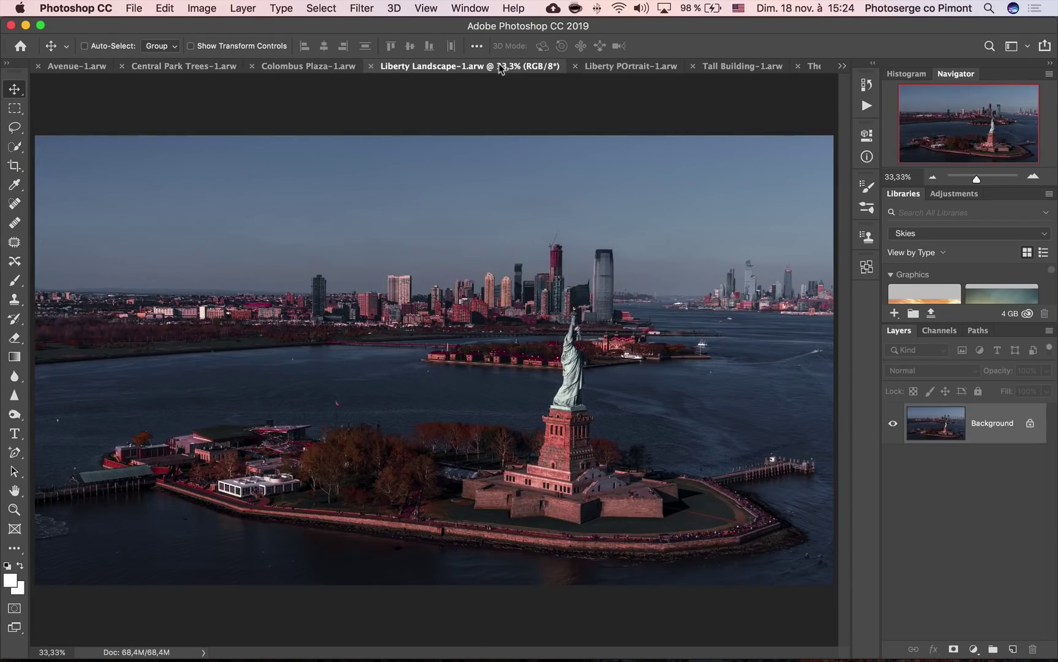
pyautogui.click(620, 67)
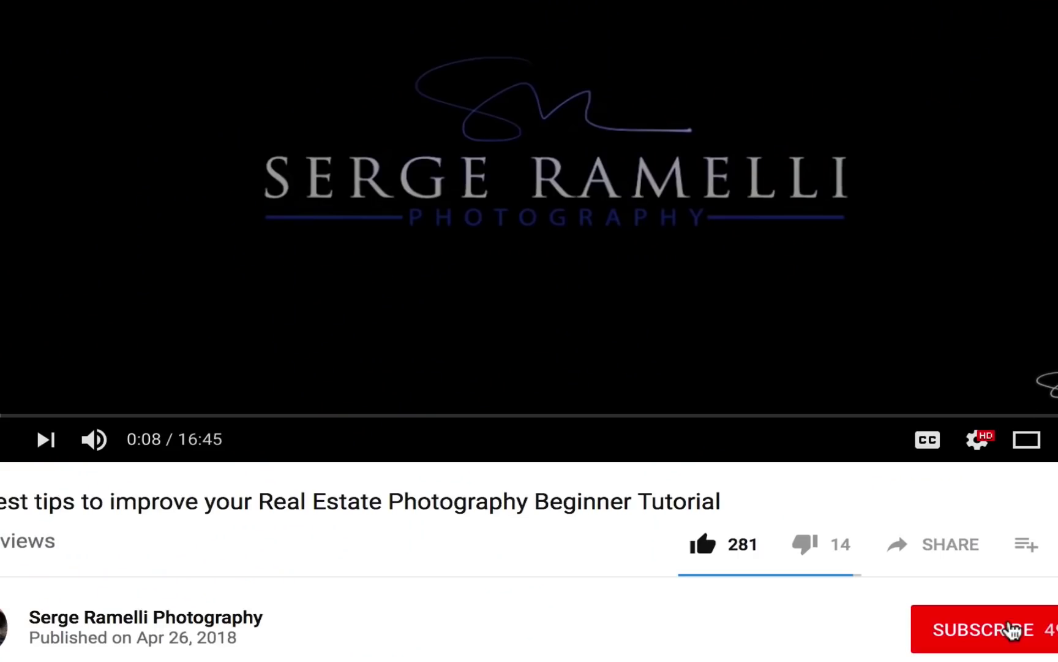
pyautogui.click(1012, 630)
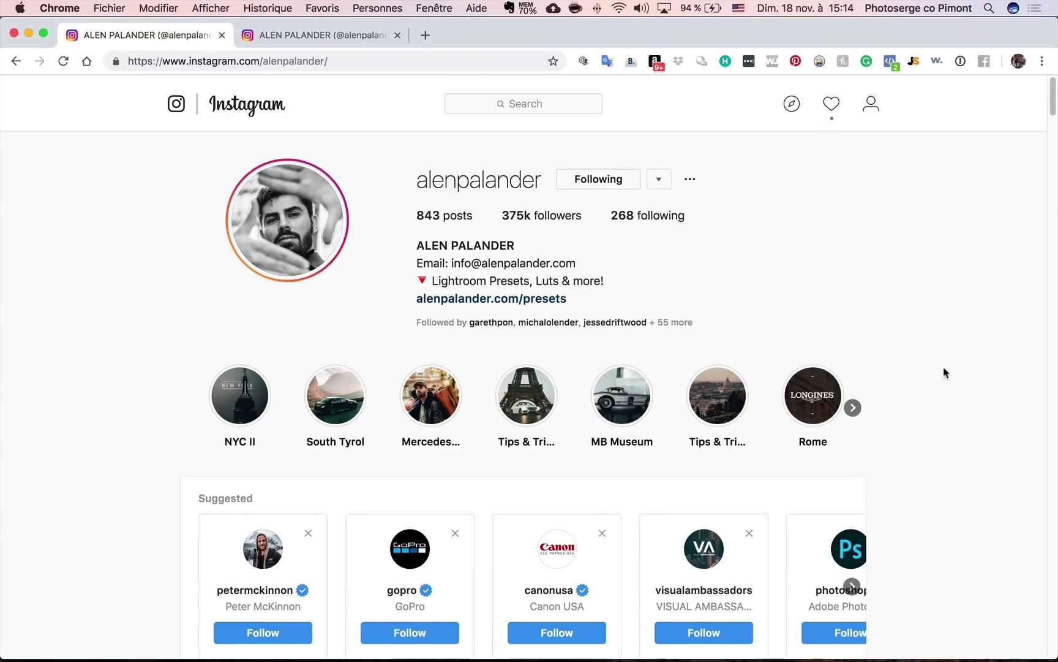
# Scroll through the photographer's Instagram grid of moody, red-toned city shots.
pyautogui.scroll(-5, 944, 372)
pyautogui.scroll(6, 952, 378)
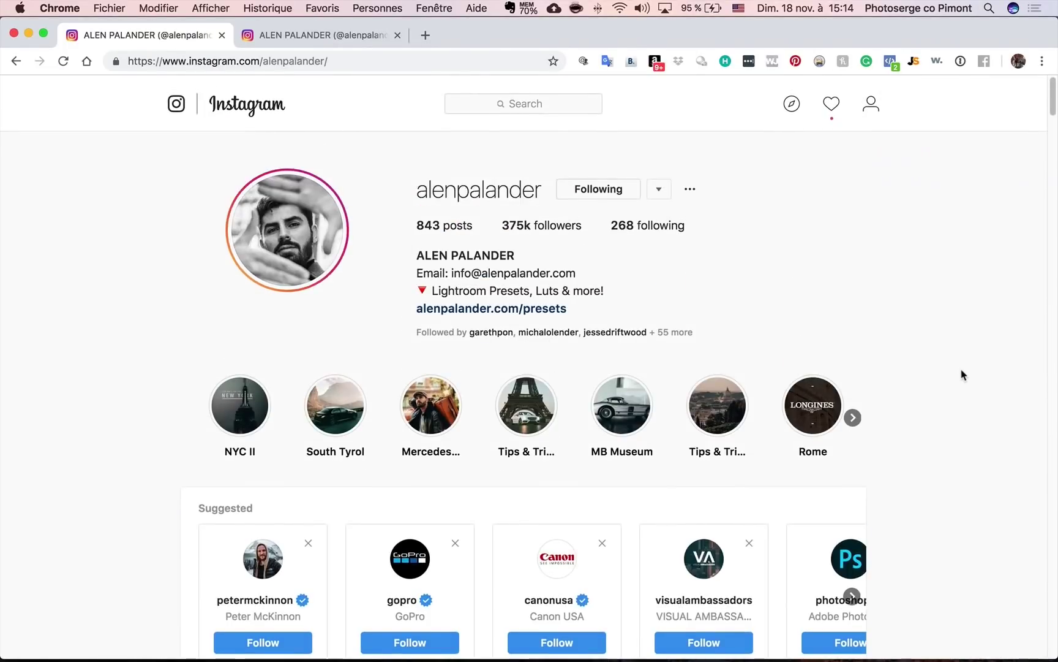
pyautogui.scroll(-10, 962, 374)
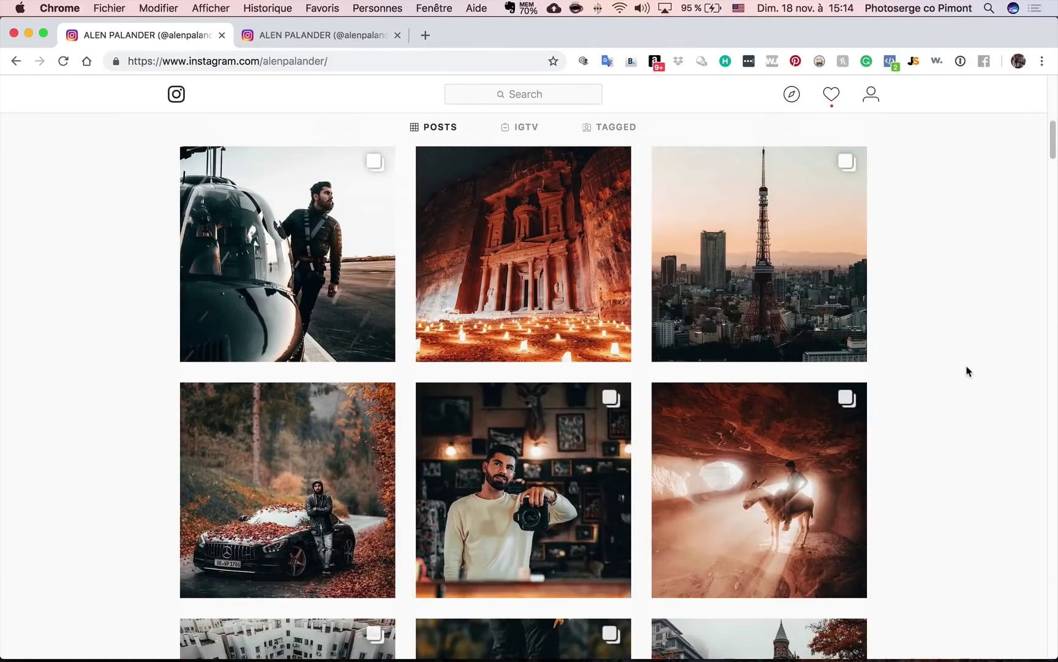
pyautogui.scroll(-1, 967, 371)
pyautogui.scroll(-1, 570, 440)
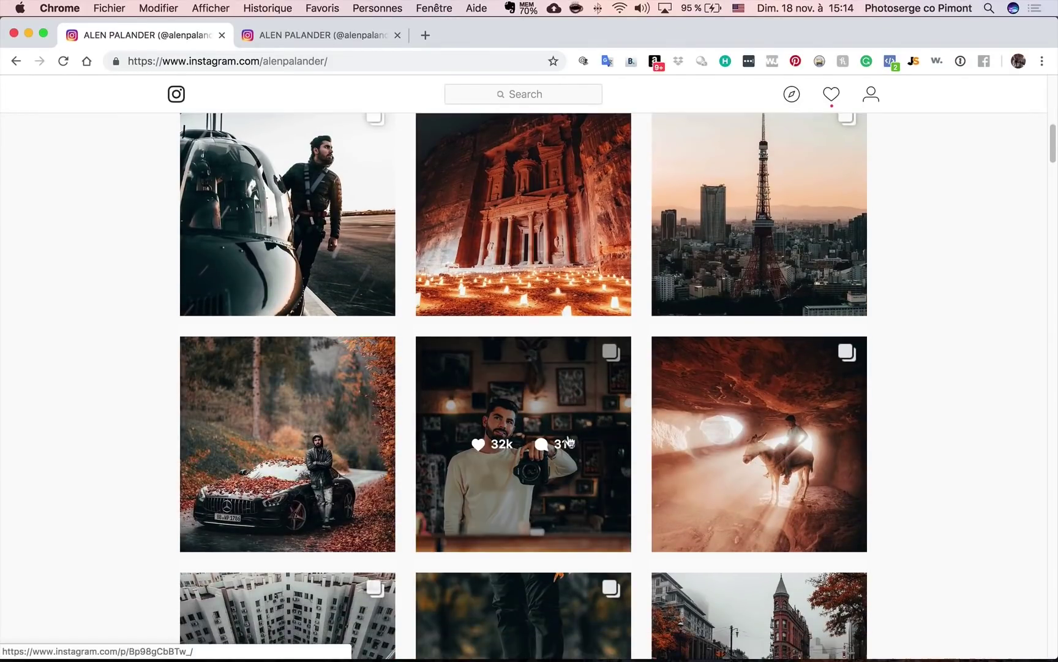
pyautogui.scroll(-5, 573, 436)
pyautogui.scroll(-4, 825, 404)
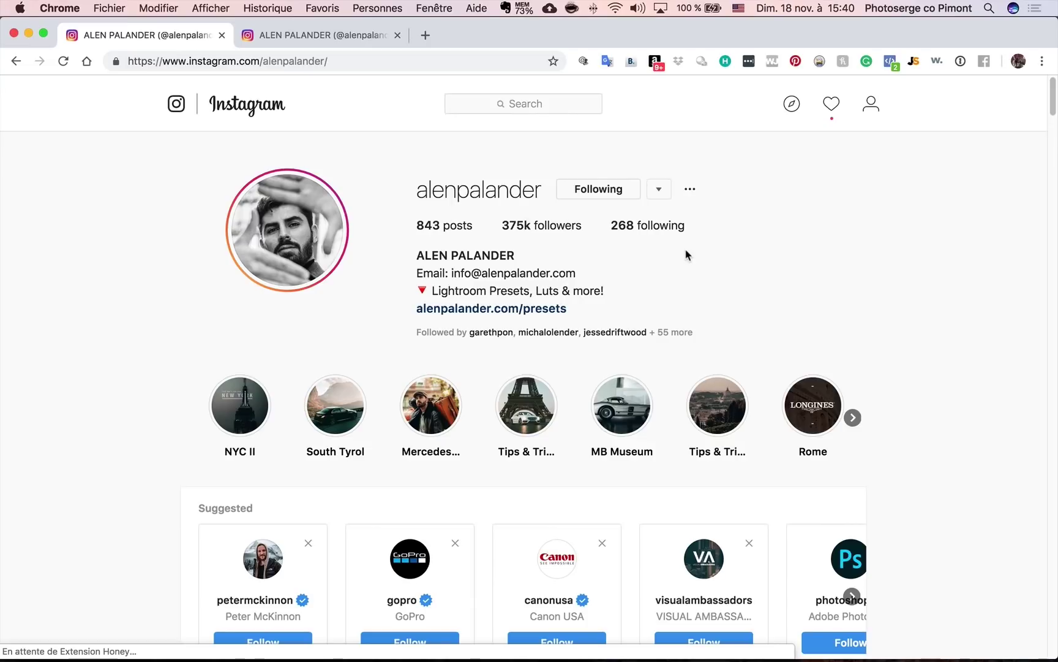
# Switch briefly to Photoshop, then keep browsing further down the posts grid.
pyautogui.press('super+Tab')
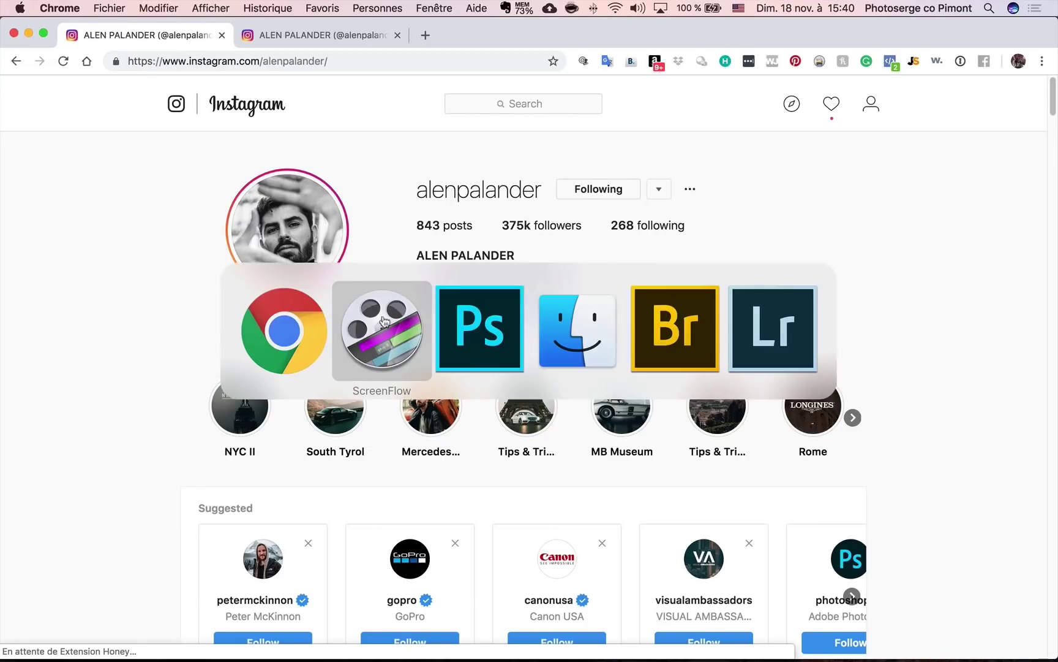
pyautogui.click(495, 348)
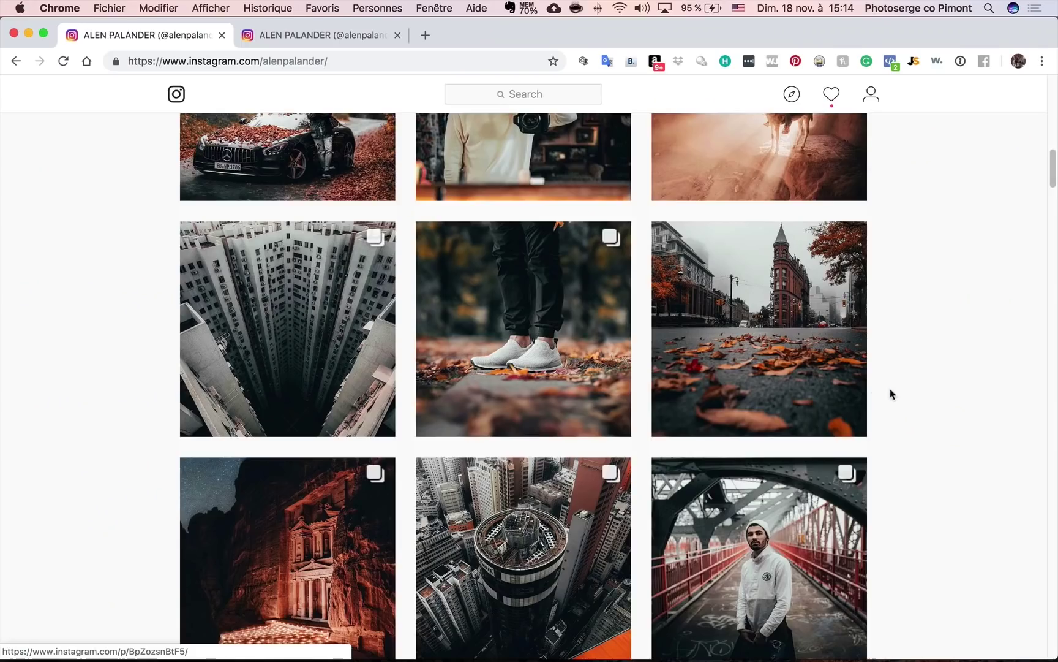
pyautogui.scroll(-3, 890, 394)
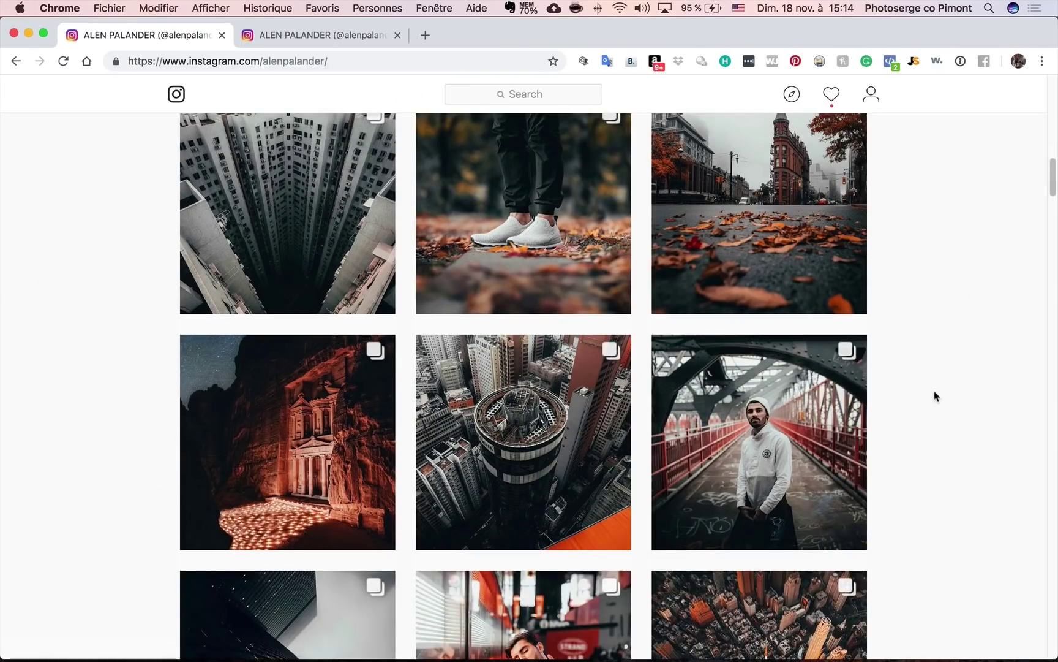
pyautogui.scroll(-2, 857, 409)
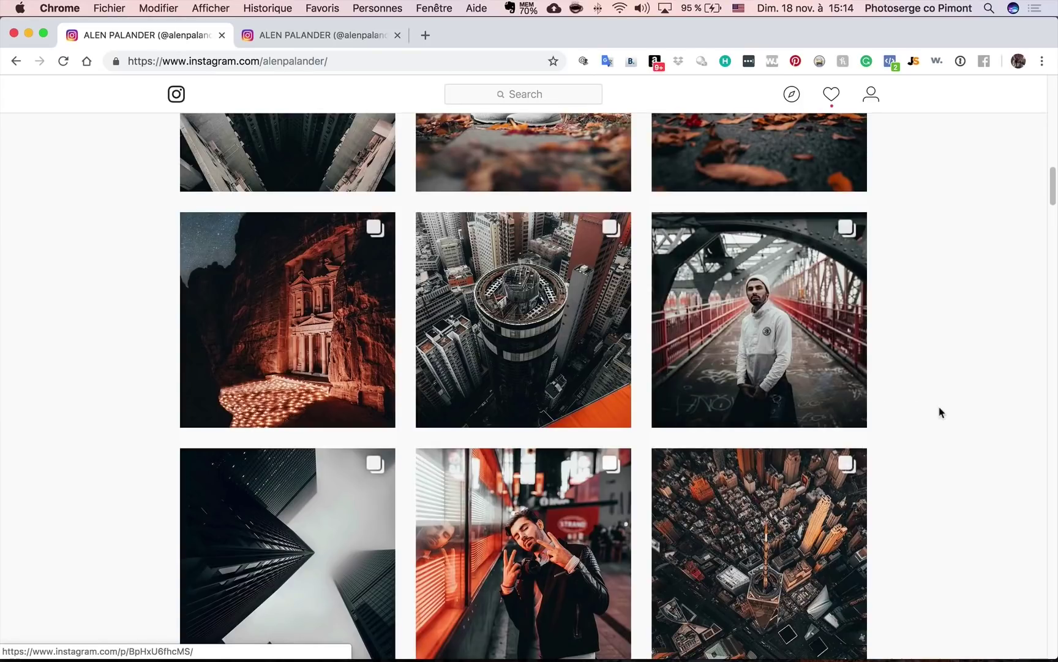
pyautogui.scroll(-5, 940, 418)
pyautogui.scroll(-2, 943, 420)
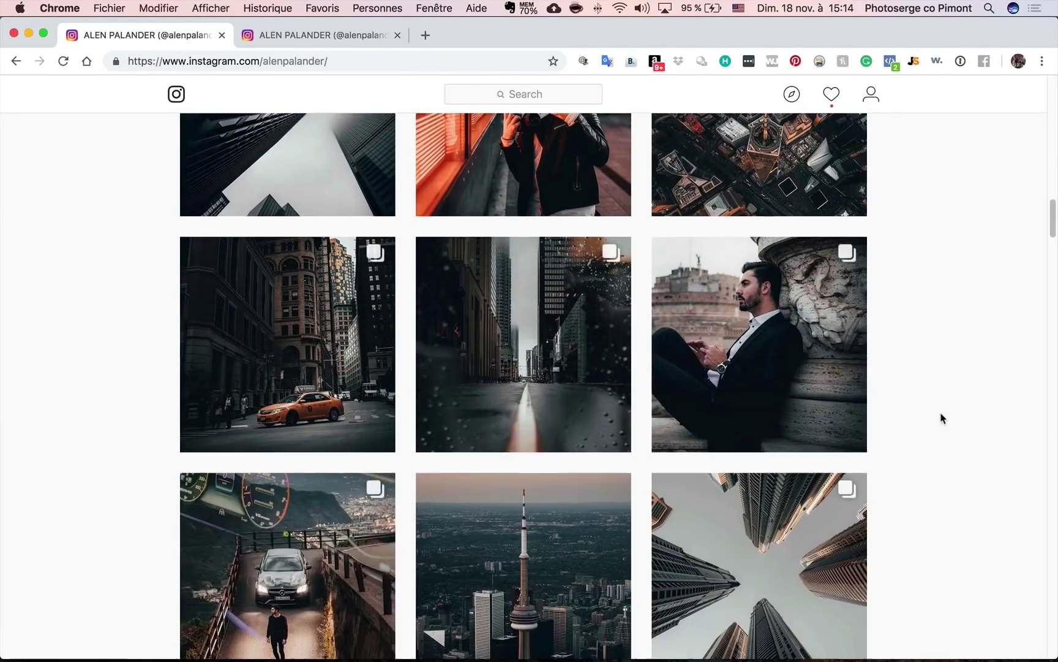
pyautogui.scroll(-1, 931, 408)
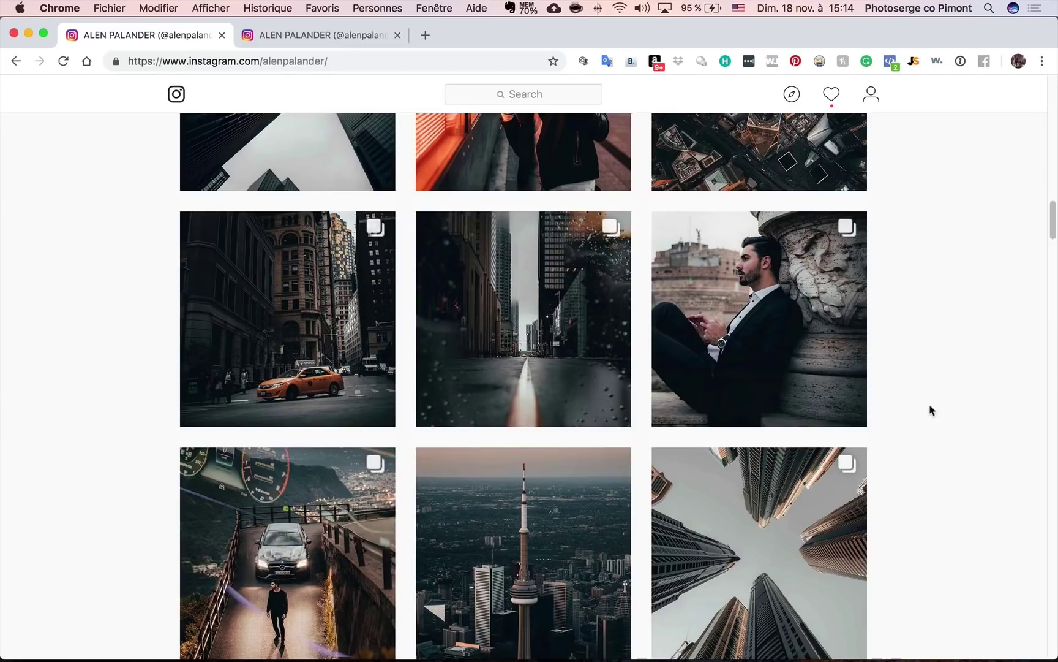
pyautogui.scroll(-4, 931, 410)
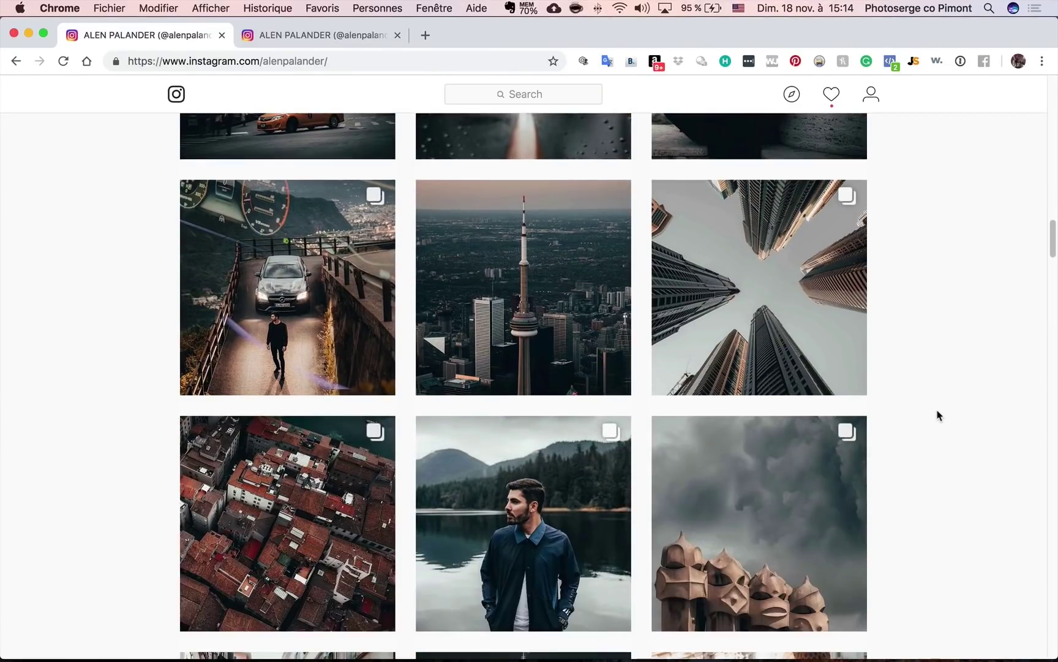
pyautogui.press('super+Tab')
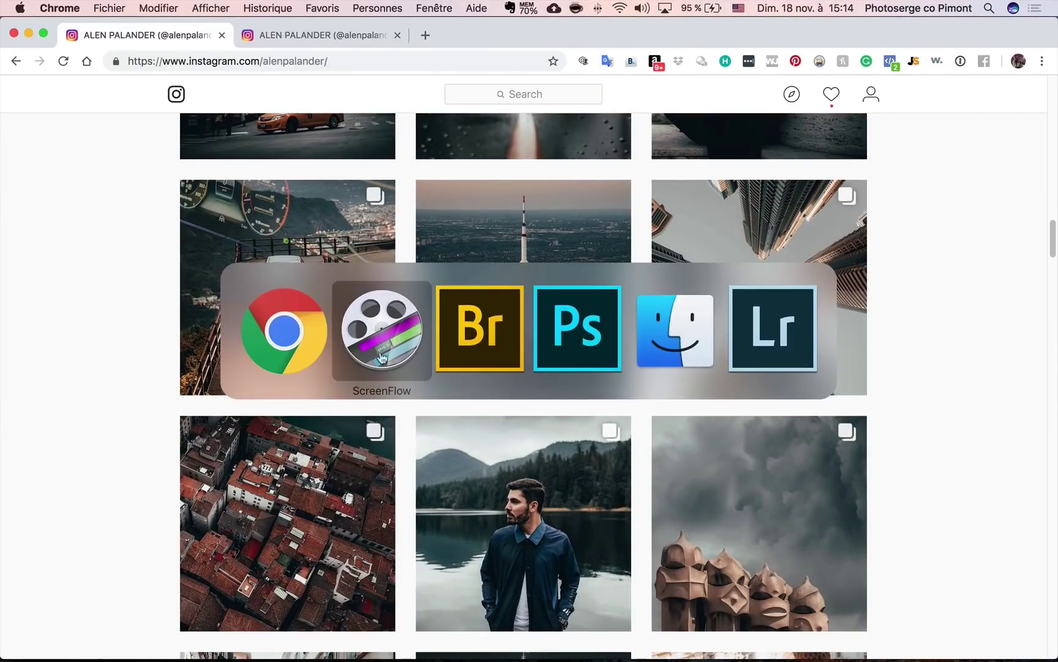
# Switch to Adobe Bridge and open the Times Square raw file untitled-24-3.arw in Camera Raw.
pyautogui.click(488, 352)
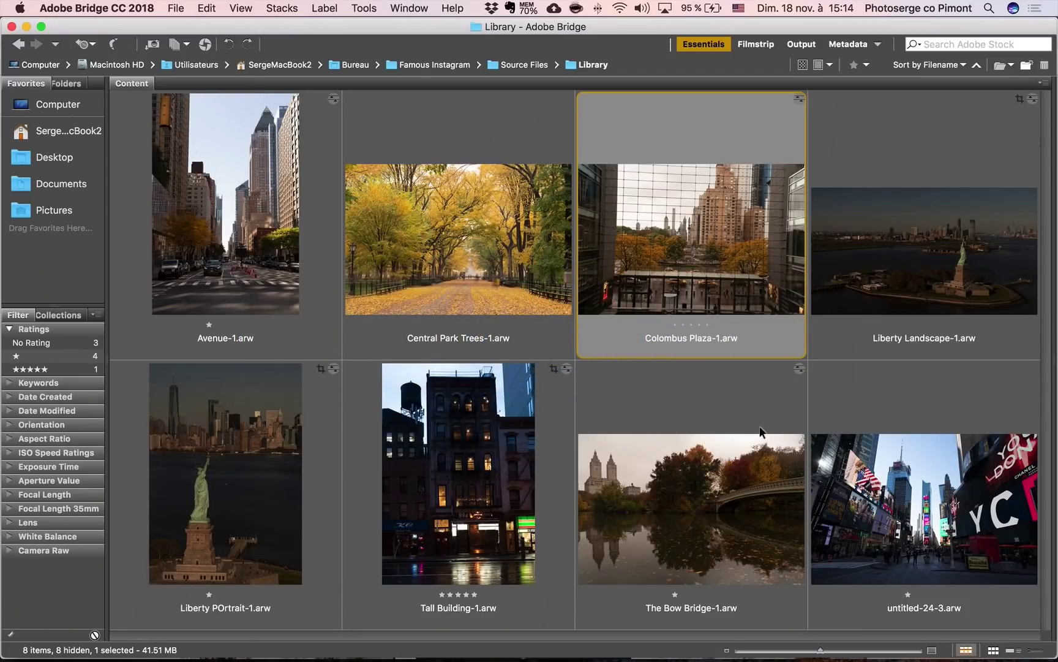
pyautogui.doubleClick(910, 490)
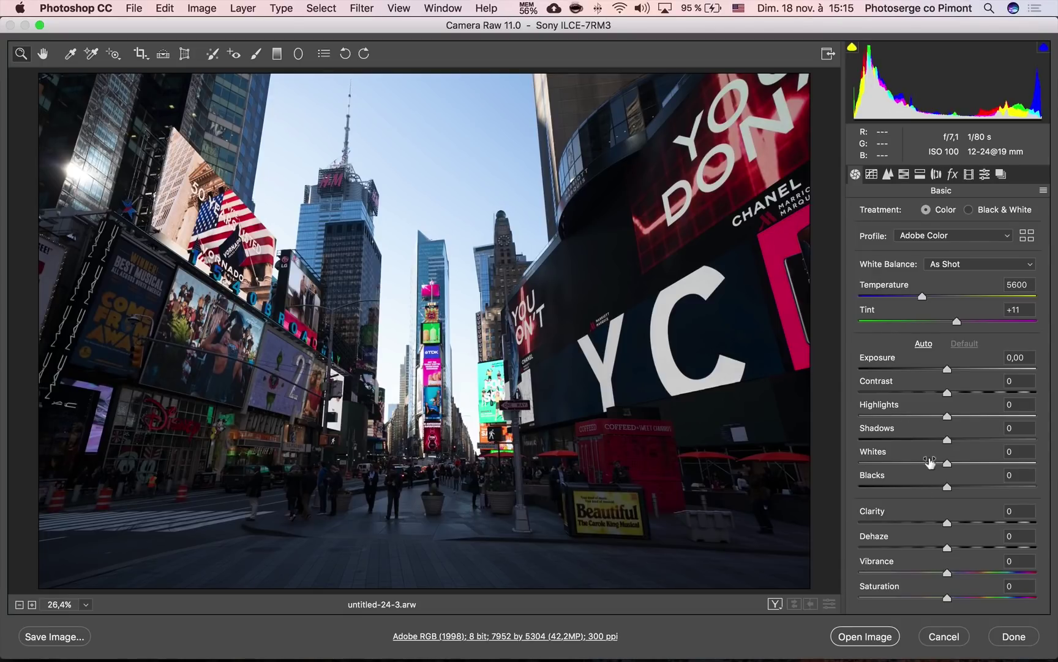
# Set Basic Shadows +76, Highlights -51, Whites +32, Blacks -24 and Contrast +85.
pyautogui.moveTo(974, 440); pyautogui.dragTo(1015, 435)
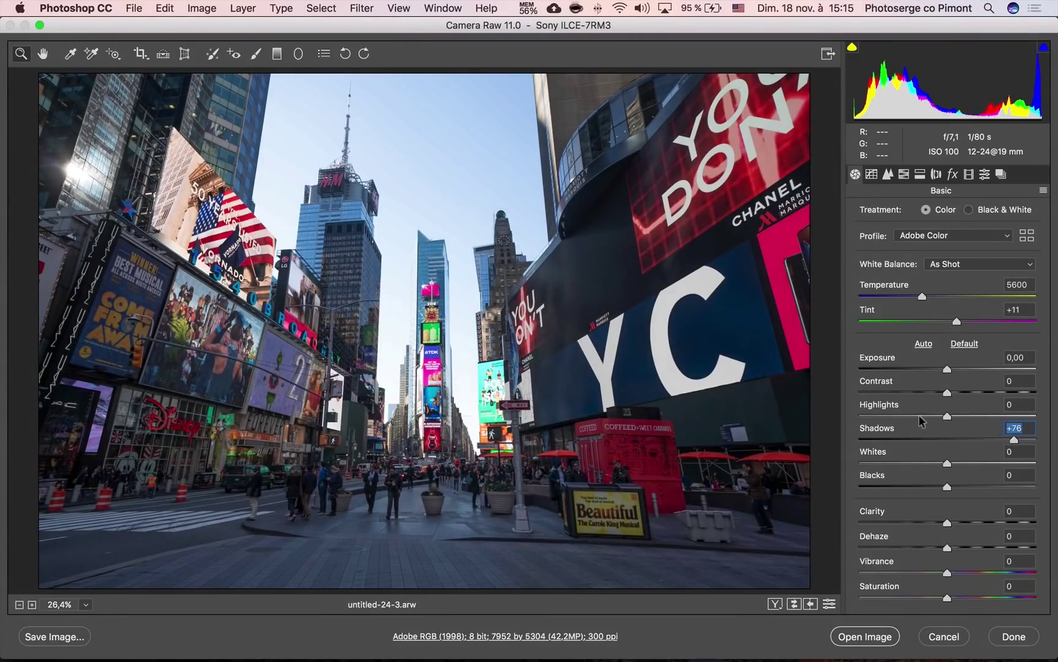
pyautogui.moveTo(918, 415); pyautogui.dragTo(902, 415)
pyautogui.moveTo(947, 487); pyautogui.dragTo(975, 464)
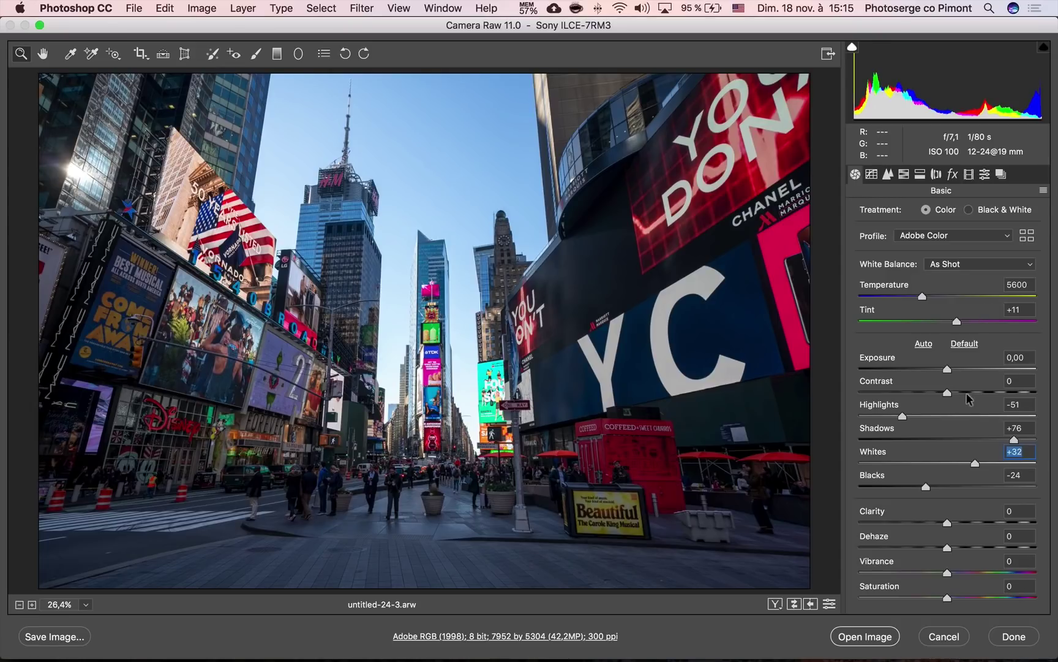
pyautogui.moveTo(971, 393); pyautogui.dragTo(1023, 392)
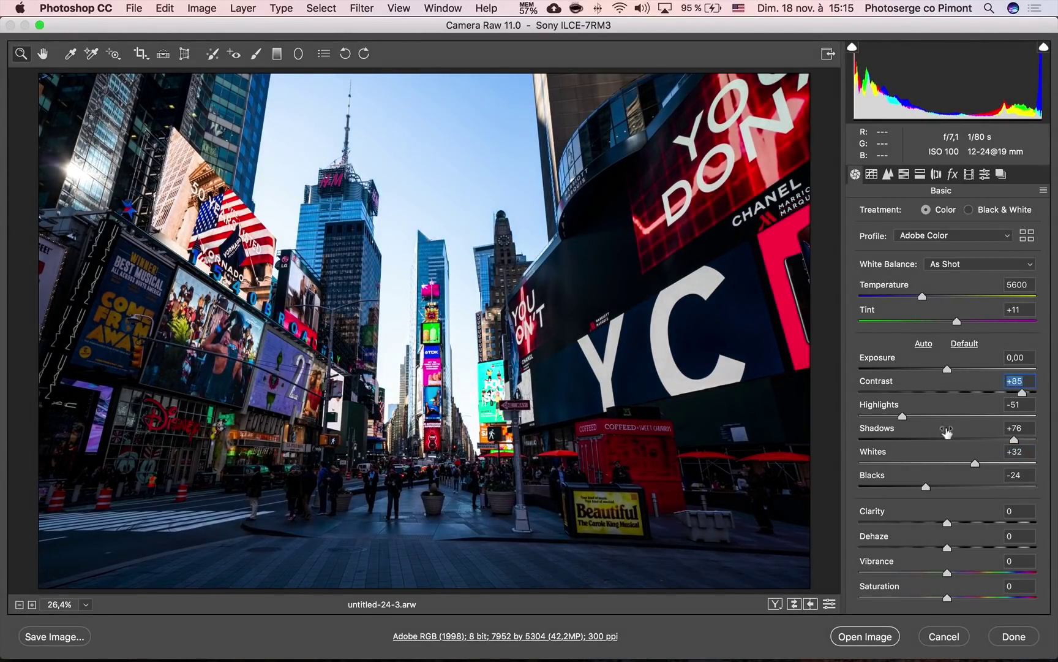
# In HSL Saturation, raise Reds to +59 and drop Oranges through Magentas to about -40 to -51.
pyautogui.click(905, 176)
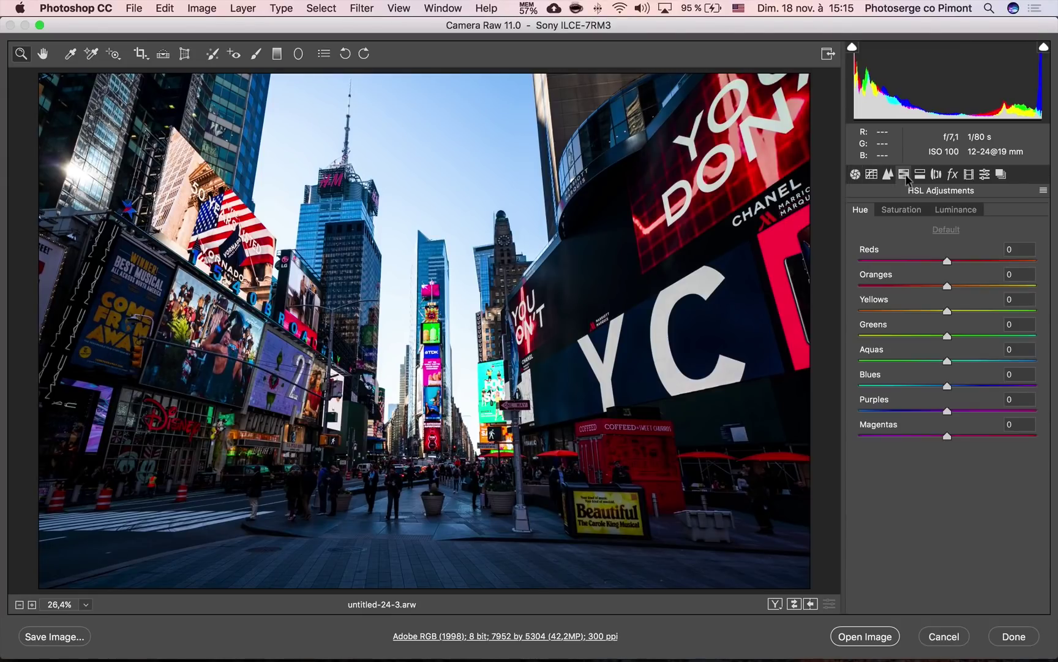
pyautogui.click(911, 214)
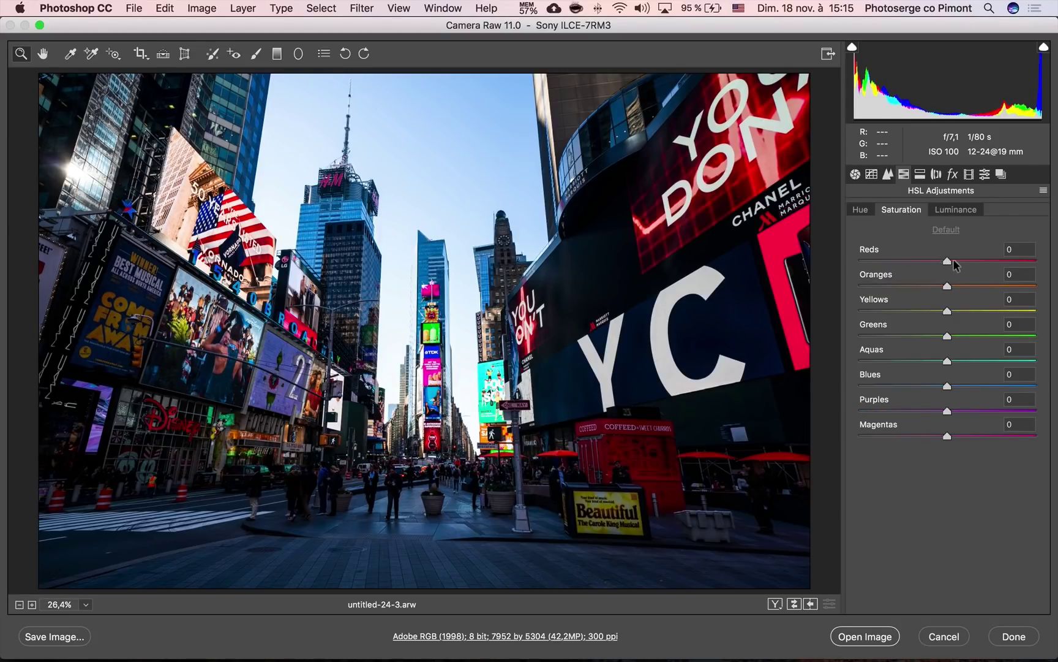
pyautogui.moveTo(951, 265); pyautogui.dragTo(1000, 262)
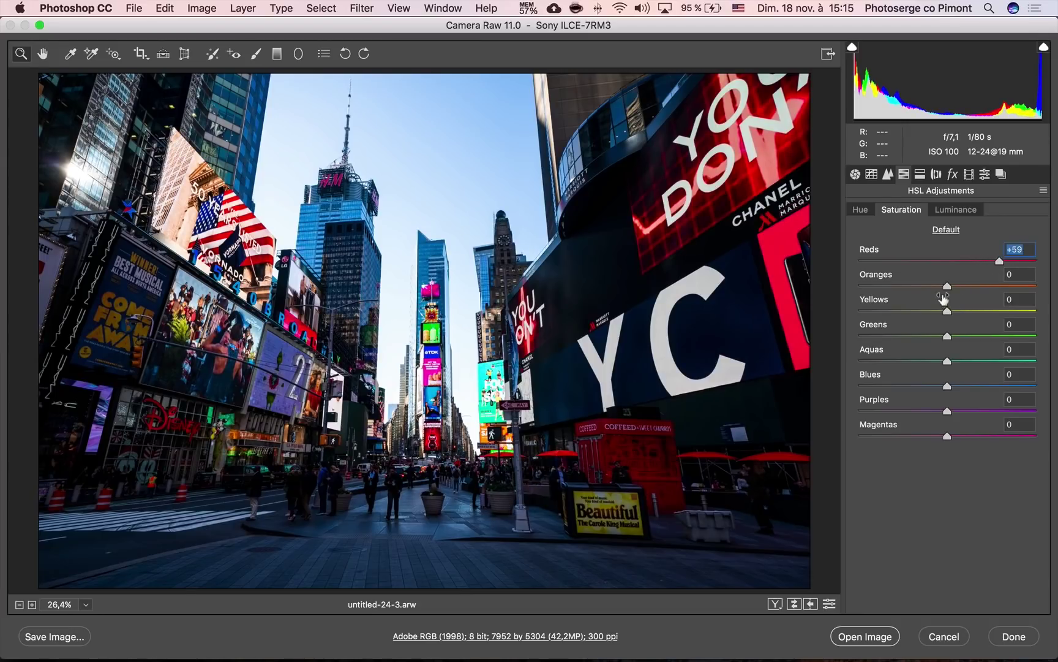
pyautogui.moveTo(947, 287); pyautogui.dragTo(987, 288)
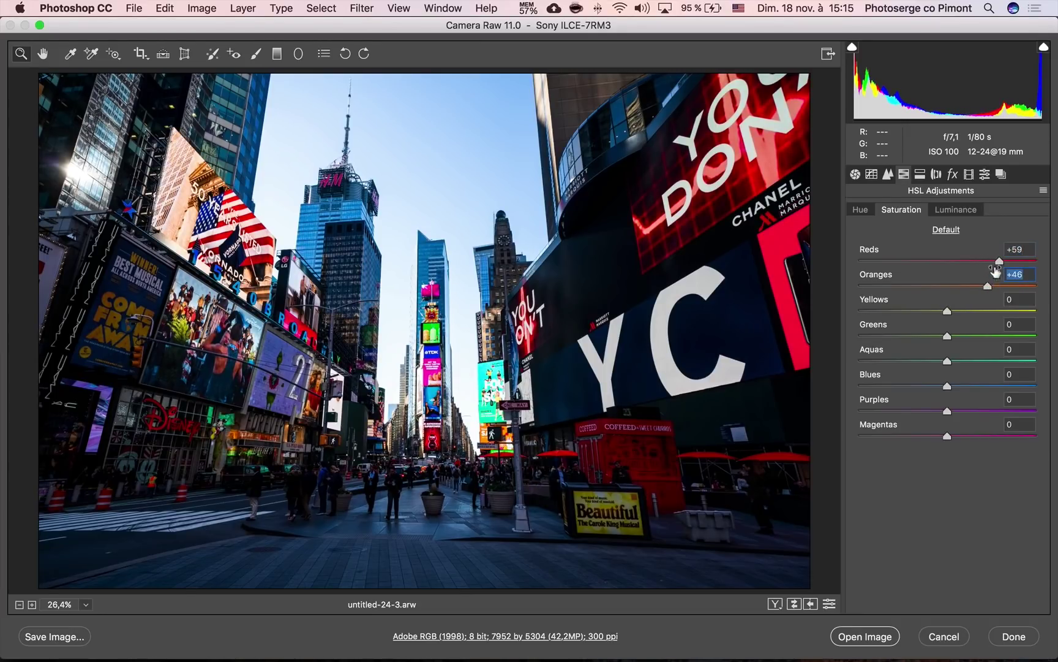
pyautogui.hotkey('shift', 'Down')
pyautogui.hotkey('shift', 'Down')
pyautogui.hotkey('shift', 'Down')
pyautogui.hotkey('shift', 'Down')
pyautogui.moveTo(953, 291); pyautogui.dragTo(914, 435)
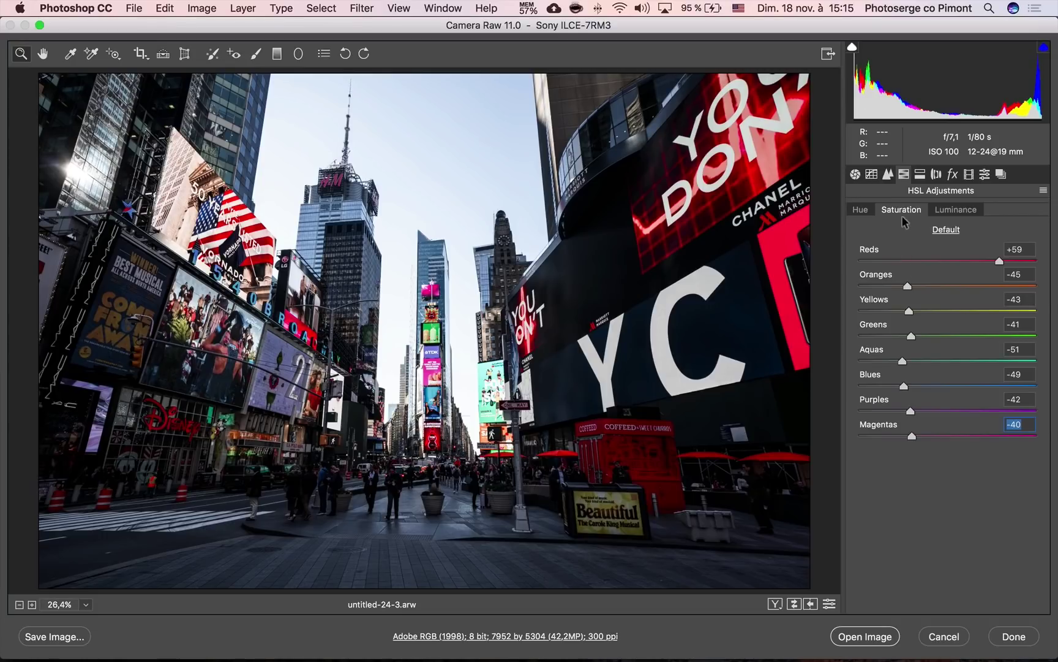
# Set Split Toning Shadows Hue to 251 and Saturation to 25 for a blue shadow tint.
pyautogui.click(922, 175)
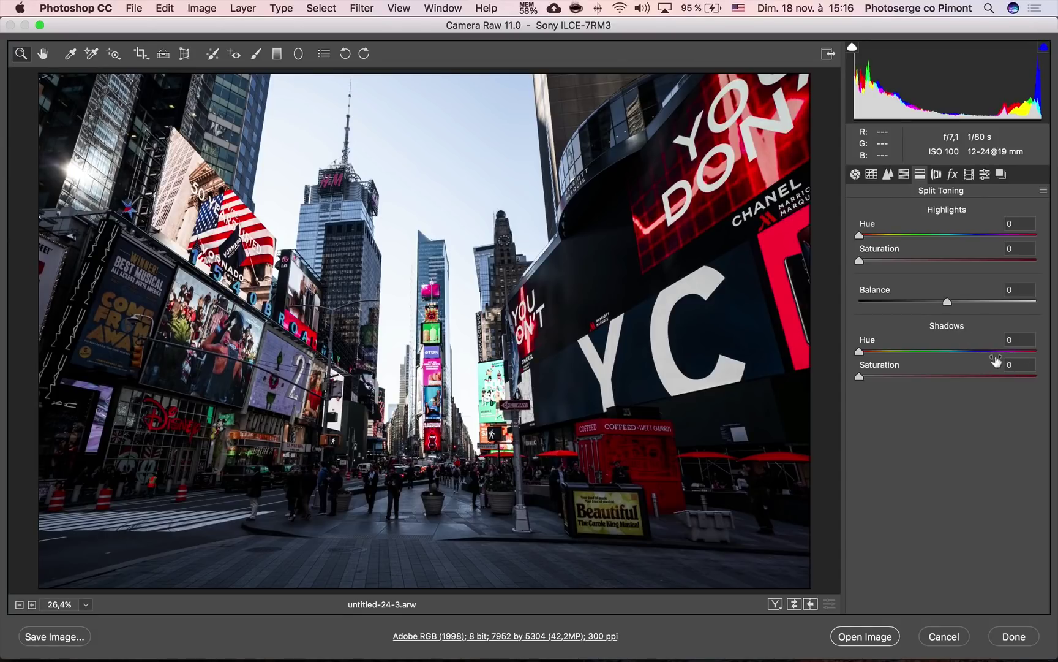
pyautogui.moveTo(860, 353); pyautogui.dragTo(983, 352)
pyautogui.moveTo(860, 375); pyautogui.dragTo(903, 375)
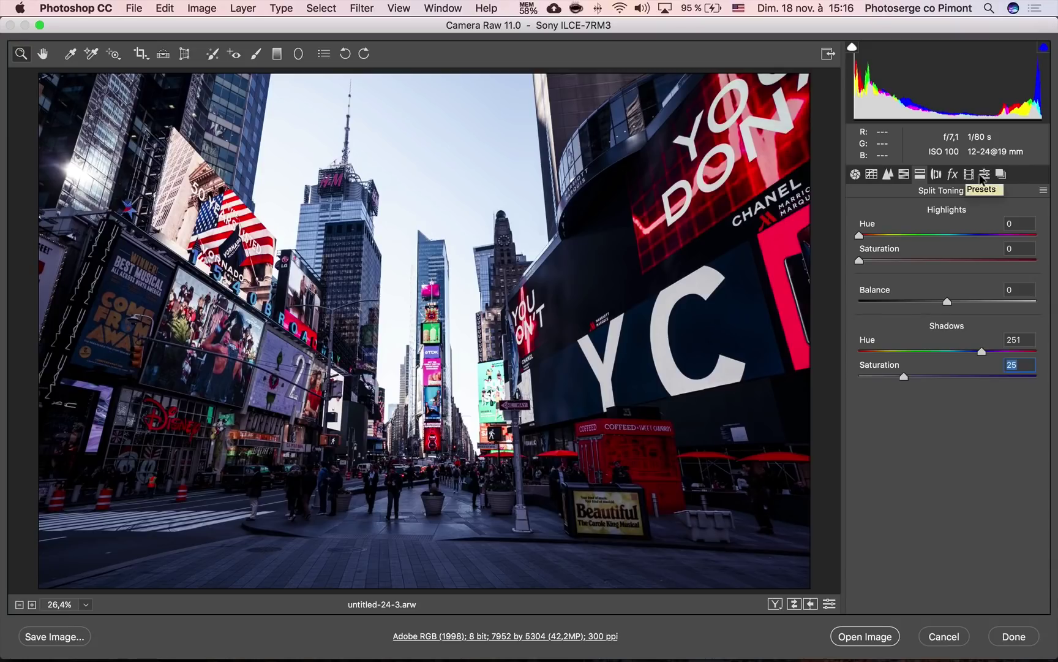
# Save all current settings as the Camera Raw preset file 'Red Try'.
pyautogui.click(984, 175)
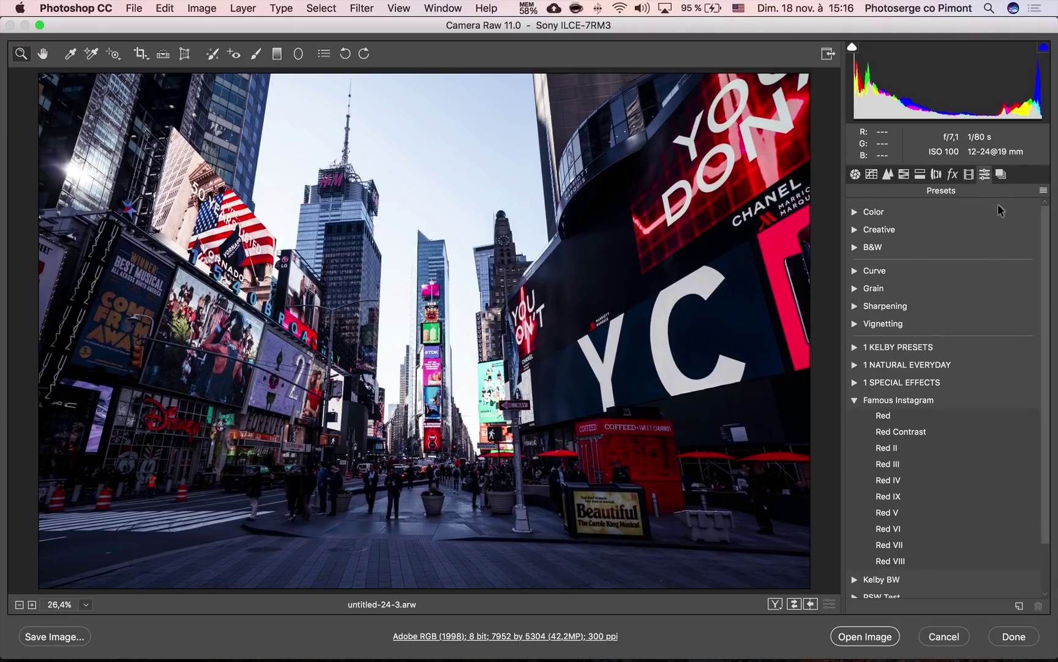
pyautogui.click(1045, 192)
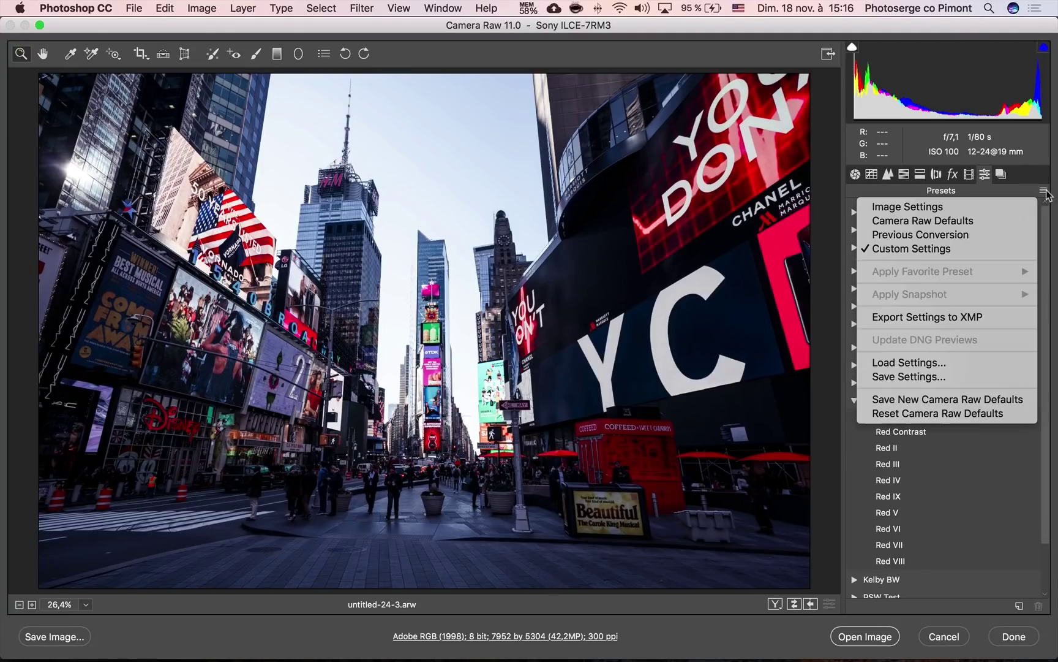
pyautogui.click(941, 376)
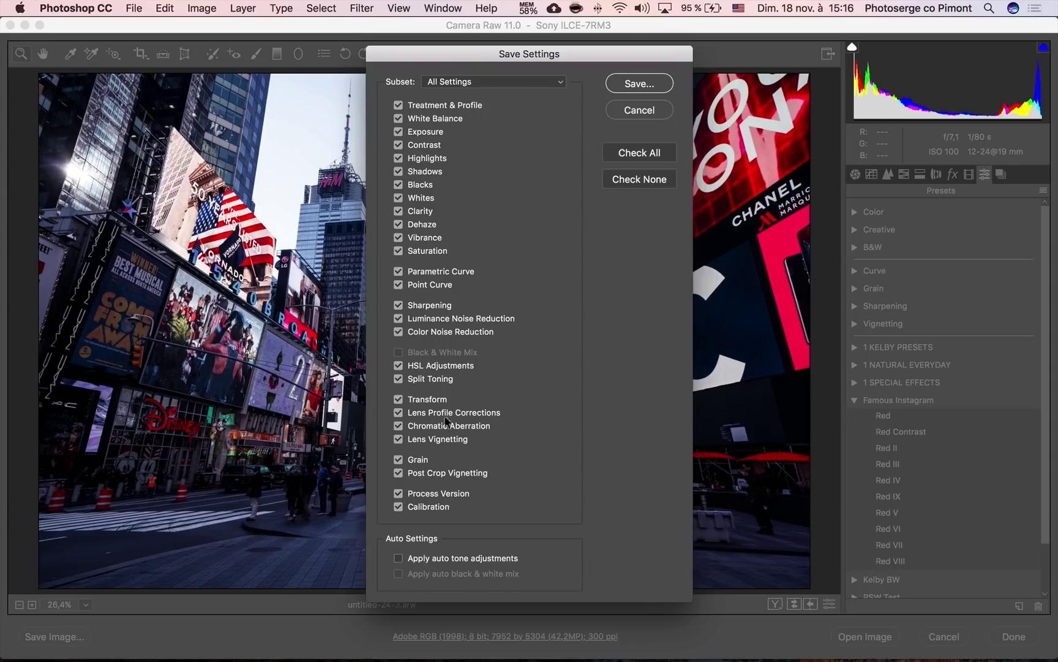
pyautogui.click(562, 85)
pyautogui.click(562, 64)
pyautogui.click(640, 83)
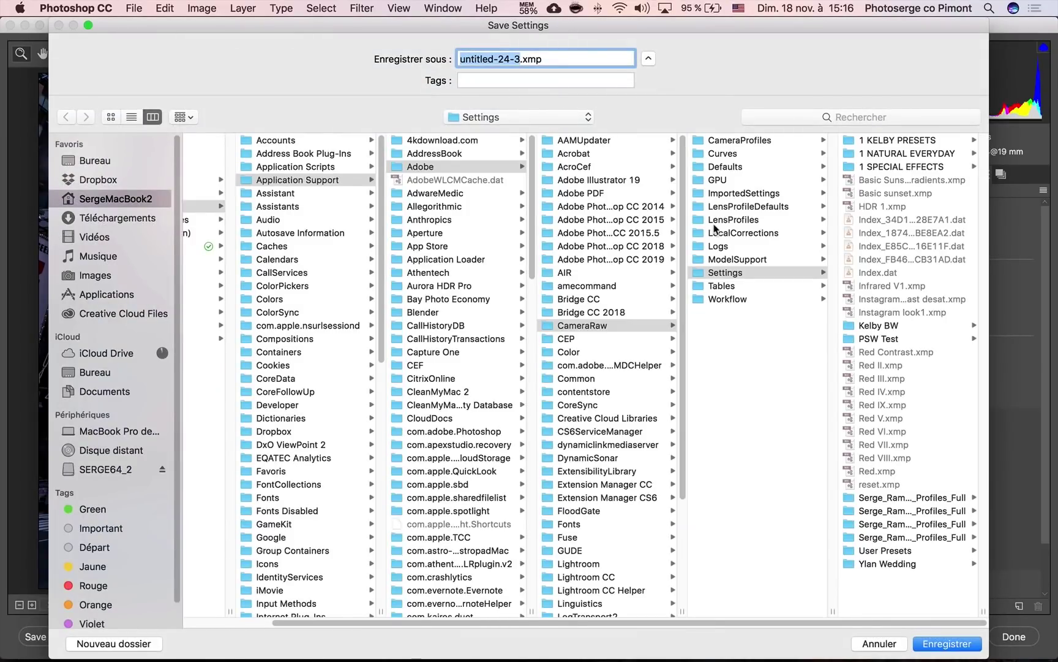
pyautogui.write('Red ')
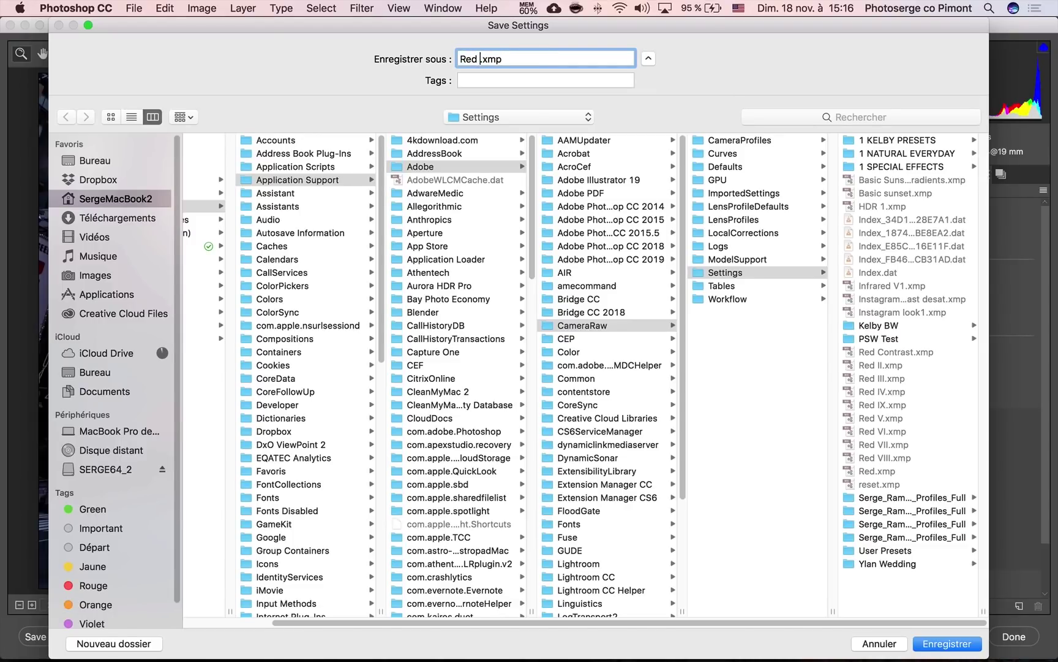
pyautogui.write('Try')
pyautogui.press('Return')
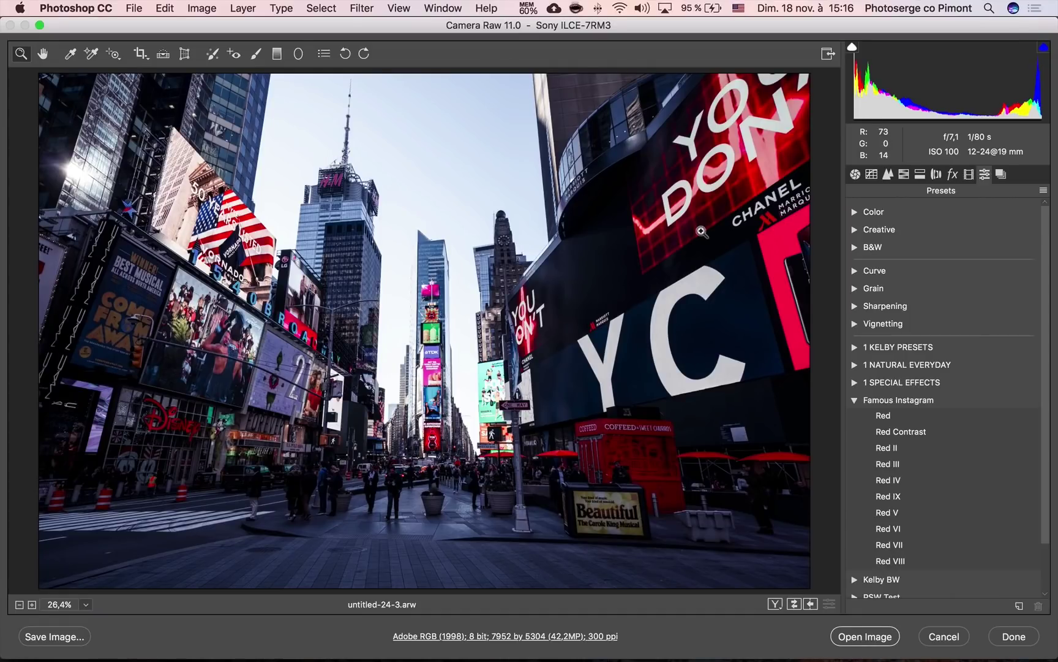
# In HSL Saturation, set Reds to -39, Oranges to +78 and Yellows to +67.
pyautogui.click(905, 174)
pyautogui.moveTo(997, 261); pyautogui.dragTo(1017, 285)
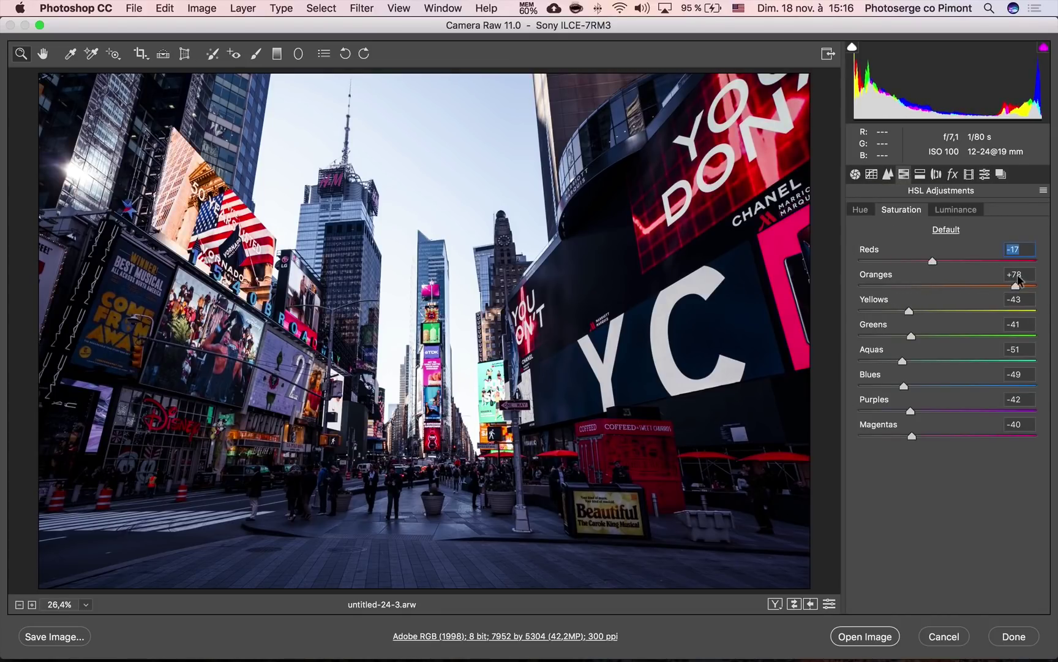
pyautogui.moveTo(933, 262); pyautogui.dragTo(915, 264)
pyautogui.moveTo(909, 311); pyautogui.dragTo(1009, 295)
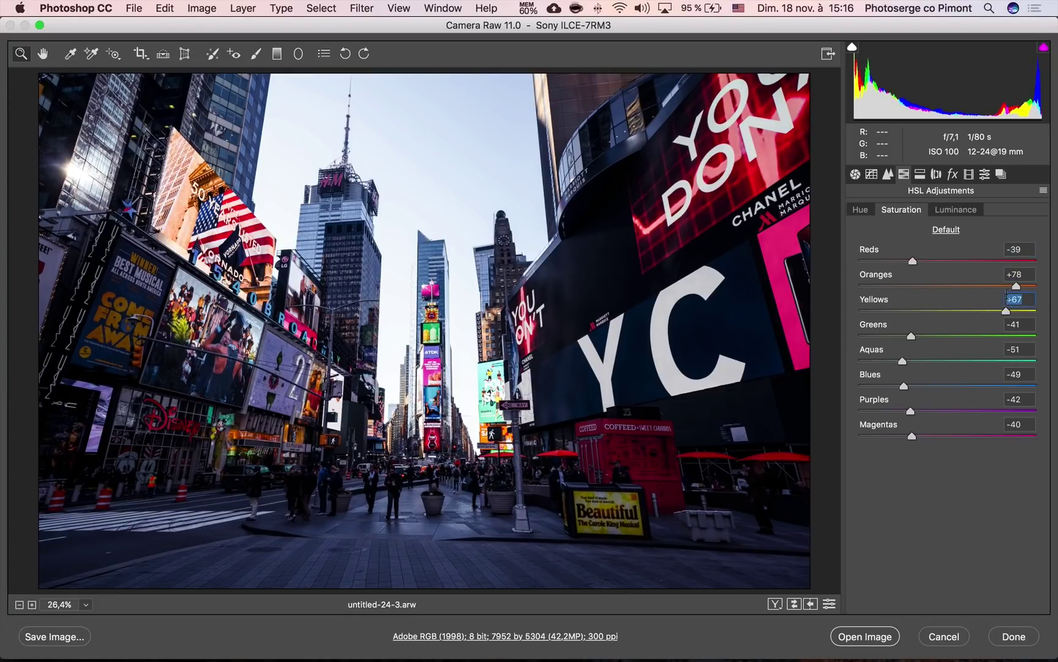
# Shift the HSL Hue of Reds to +10 and Oranges to +53.
pyautogui.click(862, 210)
pyautogui.moveTo(947, 261); pyautogui.dragTo(894, 261)
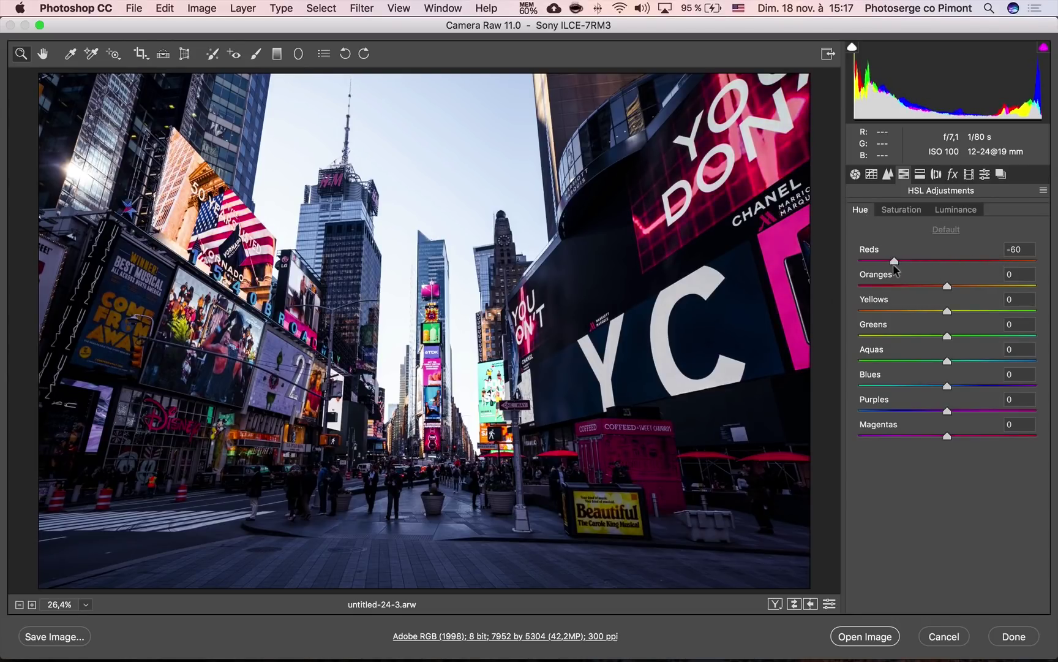
pyautogui.moveTo(947, 286); pyautogui.dragTo(993, 286)
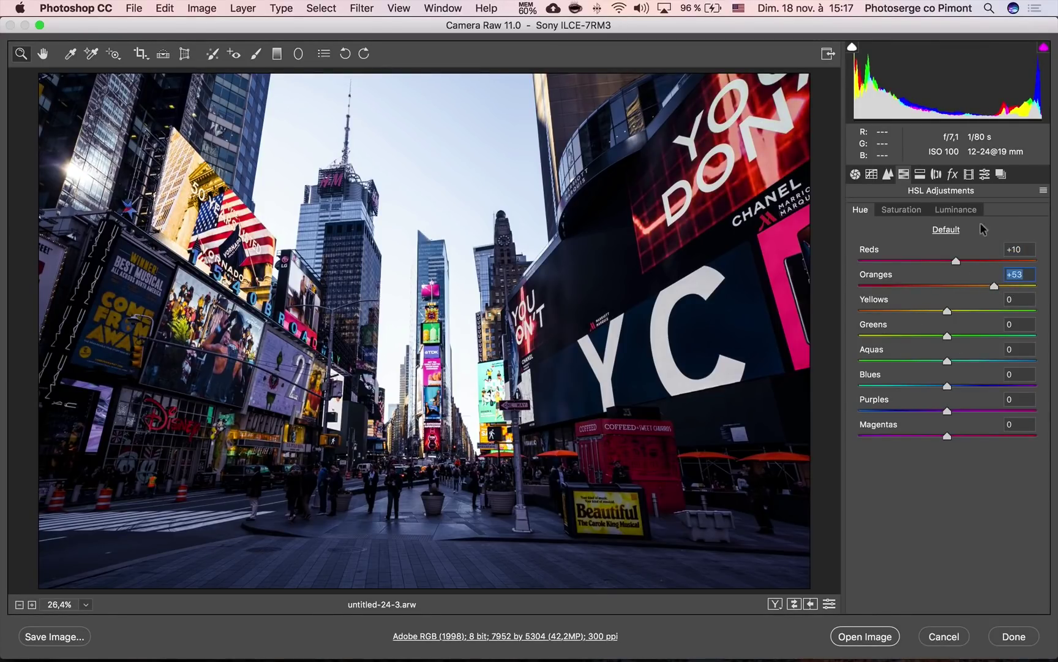
pyautogui.click(985, 175)
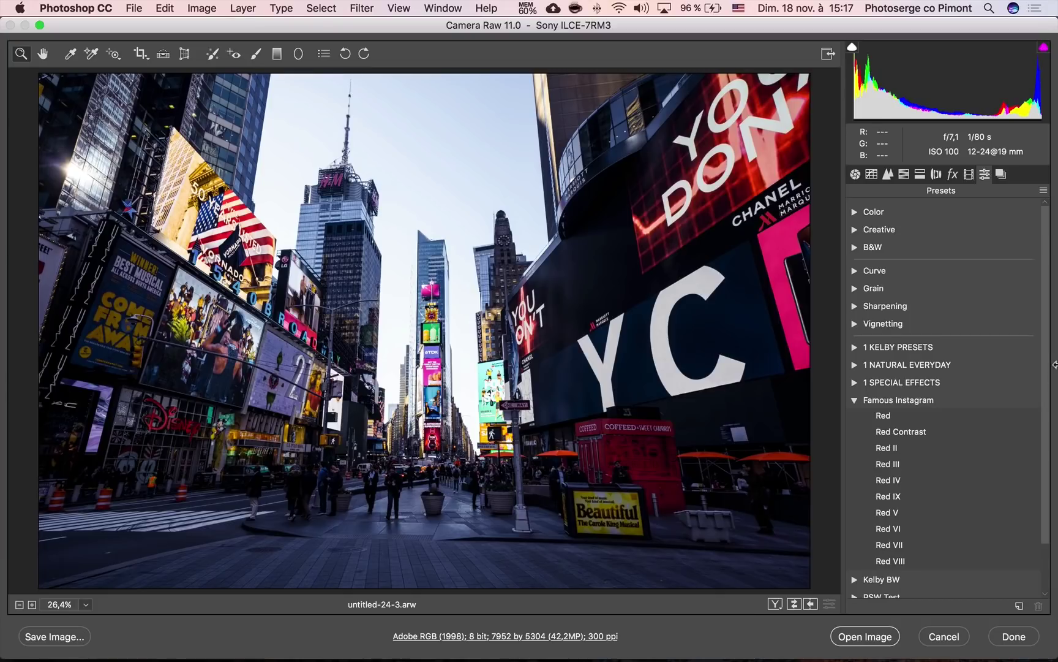
# Try the Famous Instagram Red, Red II, Red III and other variants, settling on Red.
pyautogui.moveTo(1044, 373); pyautogui.dragTo(1051, 413)
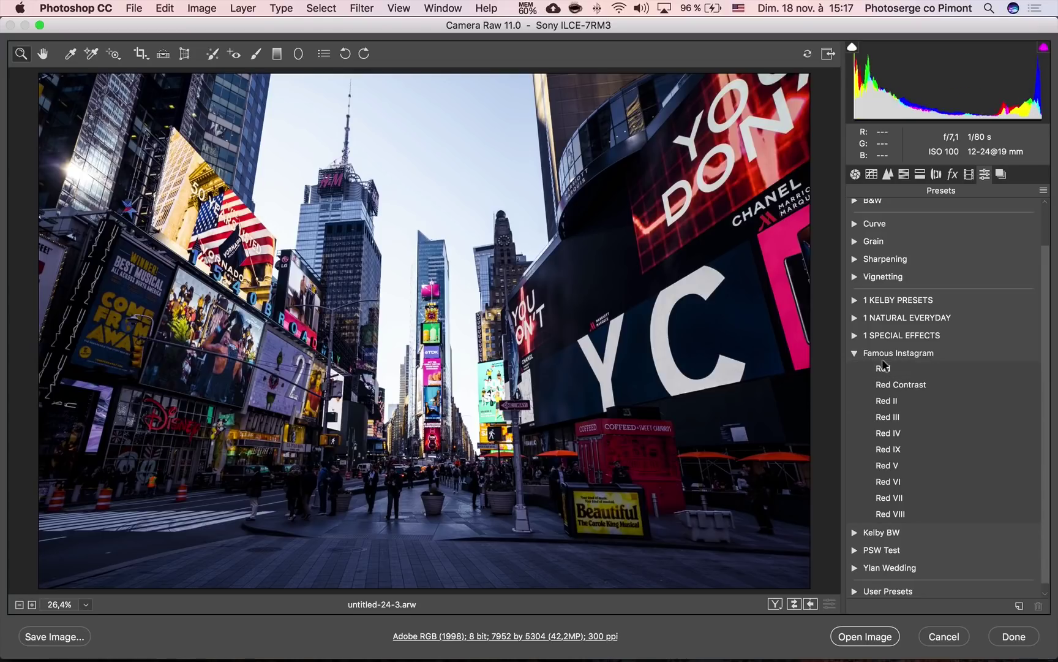
pyautogui.click(902, 368)
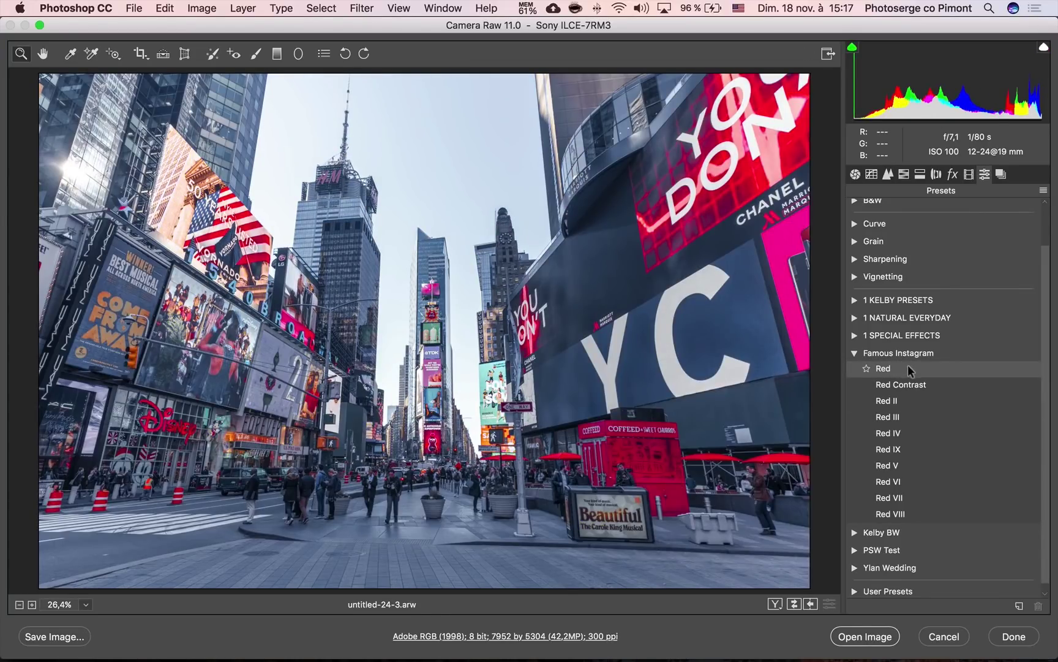
pyautogui.click(922, 402)
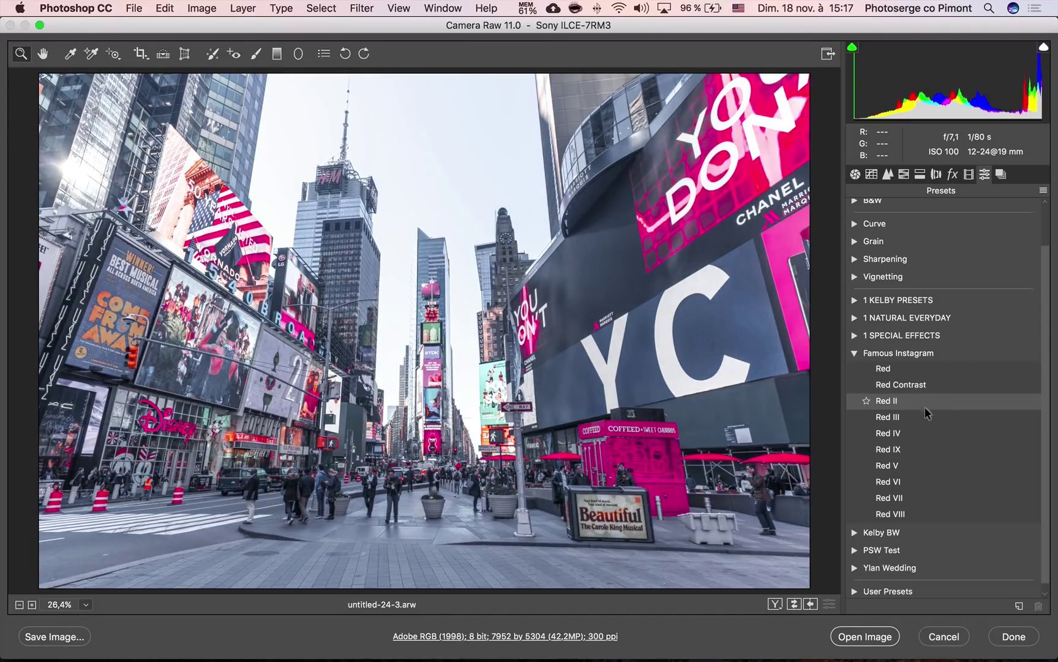
pyautogui.click(928, 416)
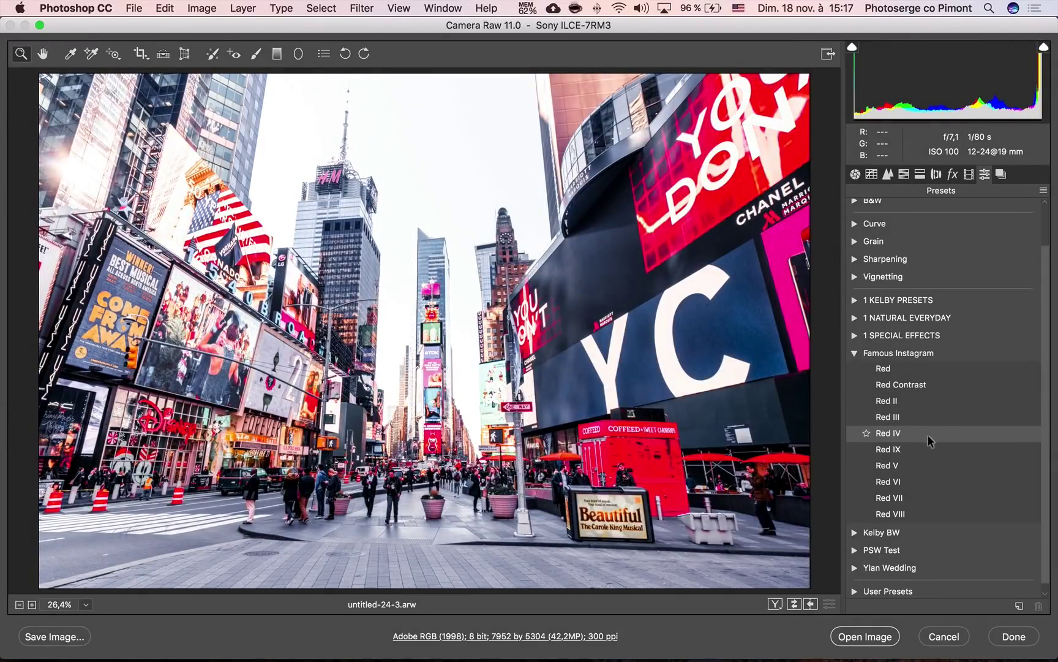
pyautogui.click(930, 449)
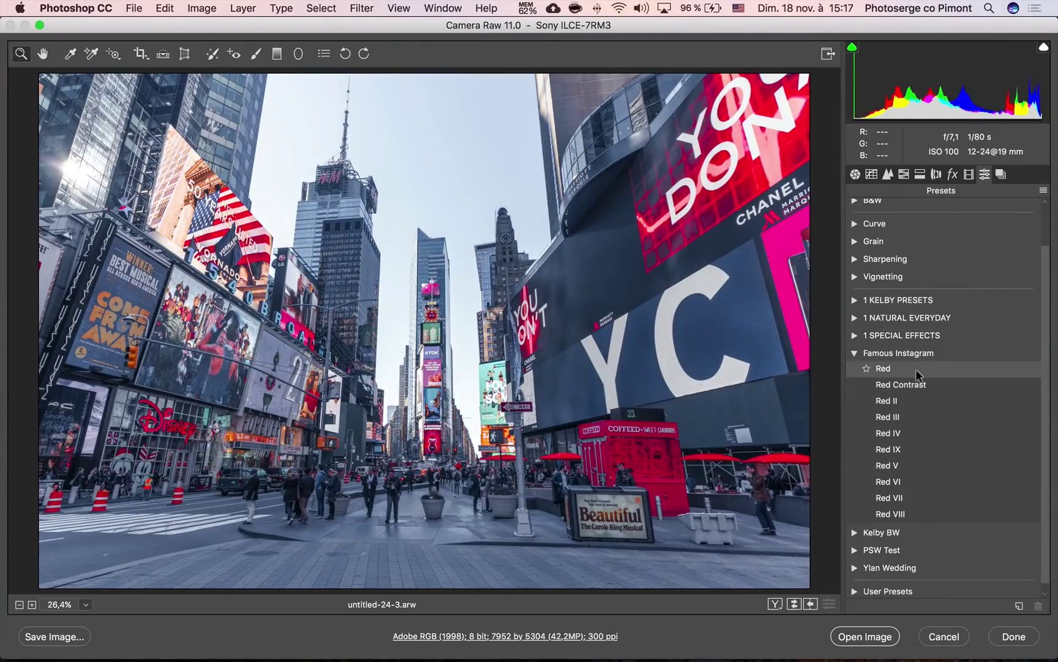
pyautogui.click(915, 369)
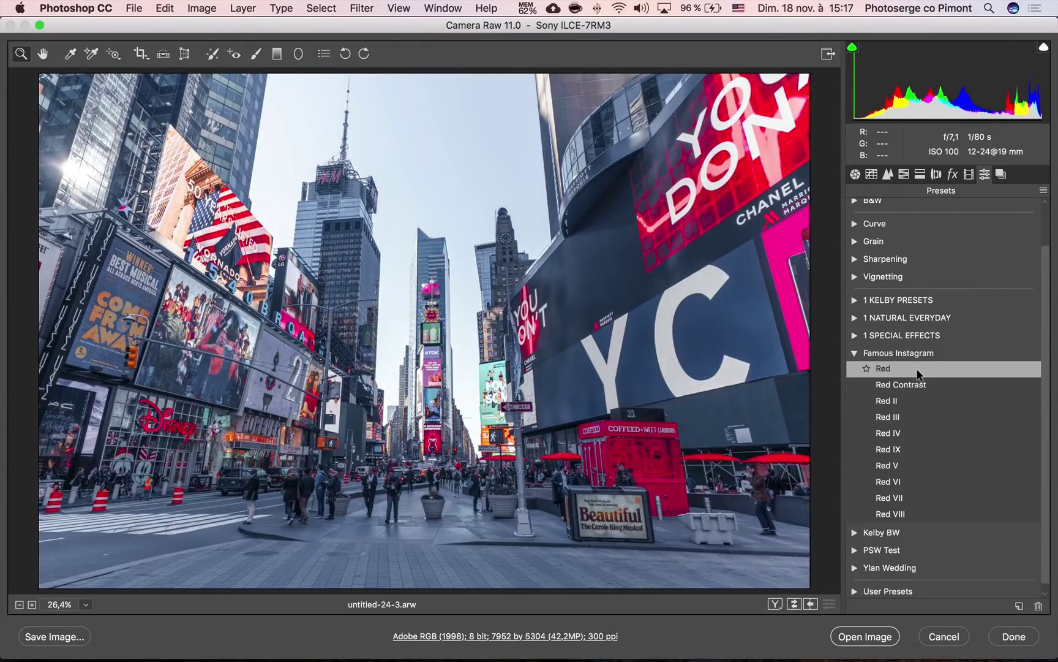
# Raise the Basic Contrast to +61.
pyautogui.click(856, 175)
pyautogui.click(990, 393)
pyautogui.moveTo(990, 395); pyautogui.dragTo(1002, 394)
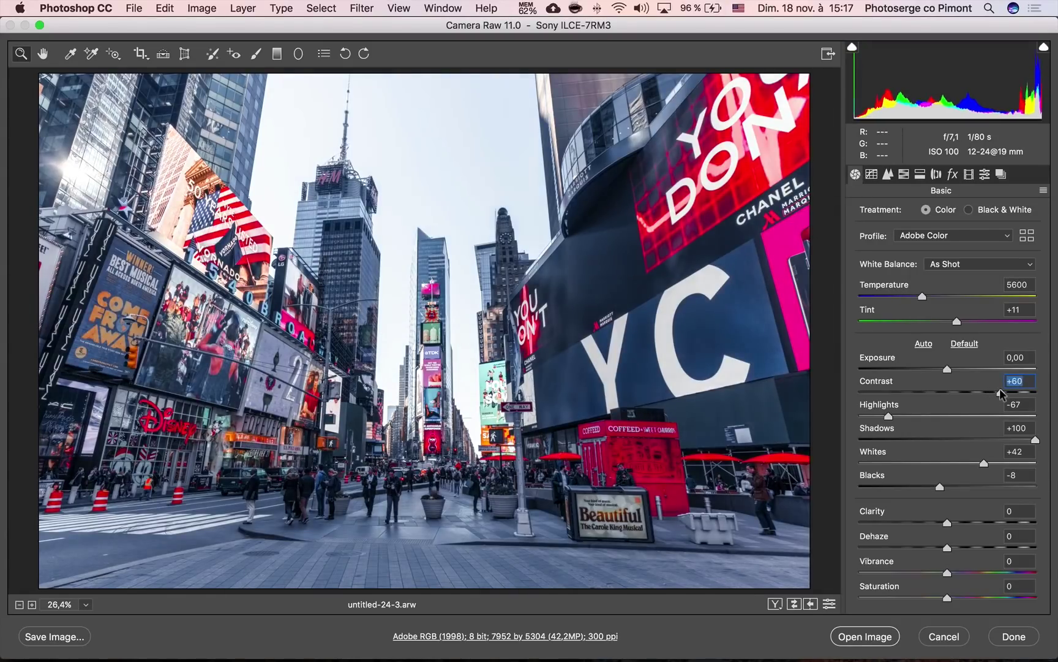
# Cycle the Before/After views back to the single view, then darken Blacks to -65.
pyautogui.click(775, 604)
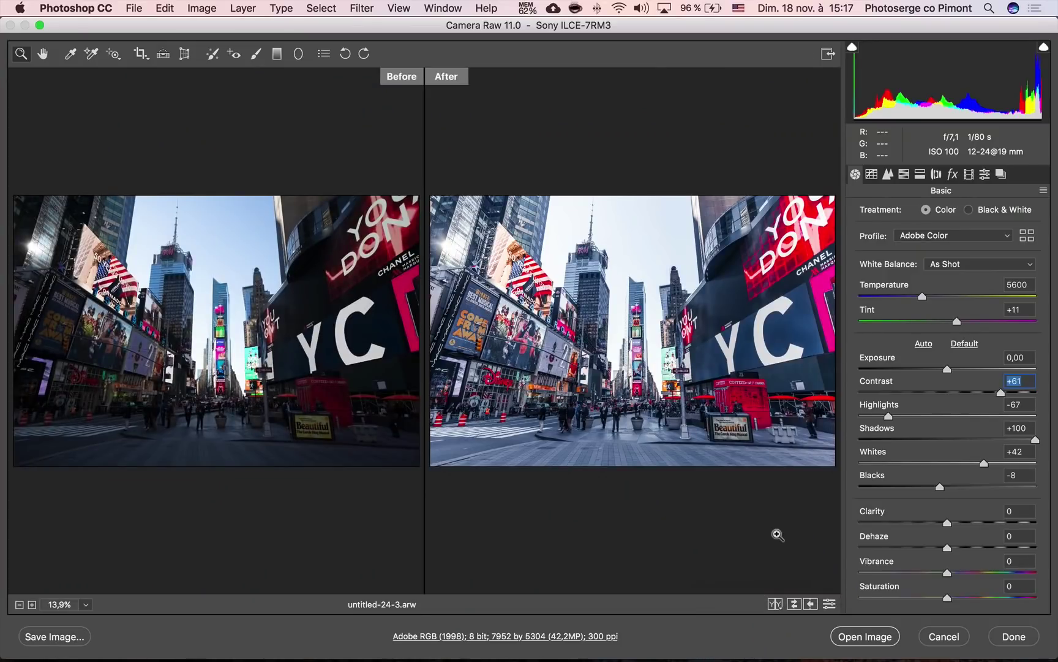
pyautogui.press('q')
pyautogui.press('q')
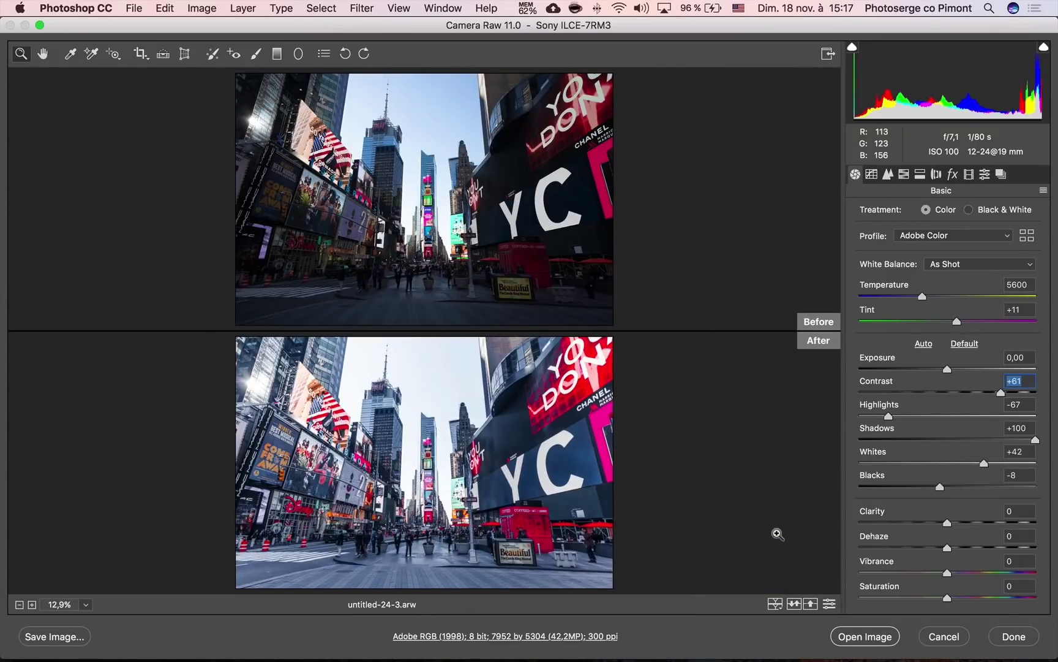
pyautogui.press('q')
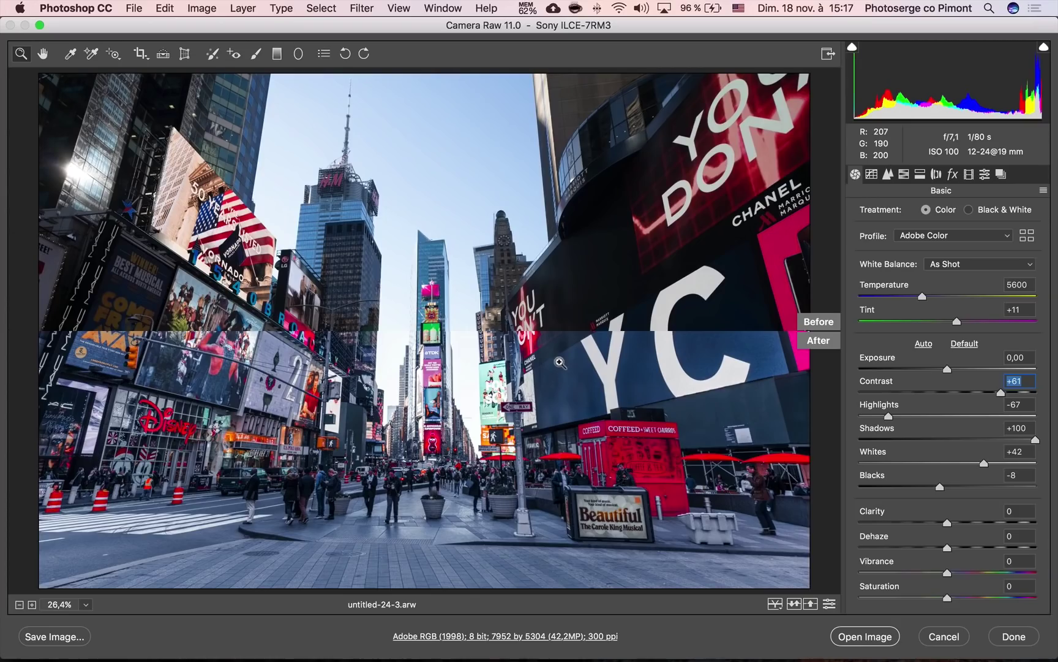
pyautogui.press('q')
pyautogui.press('q')
pyautogui.press('q')
pyautogui.press('q')
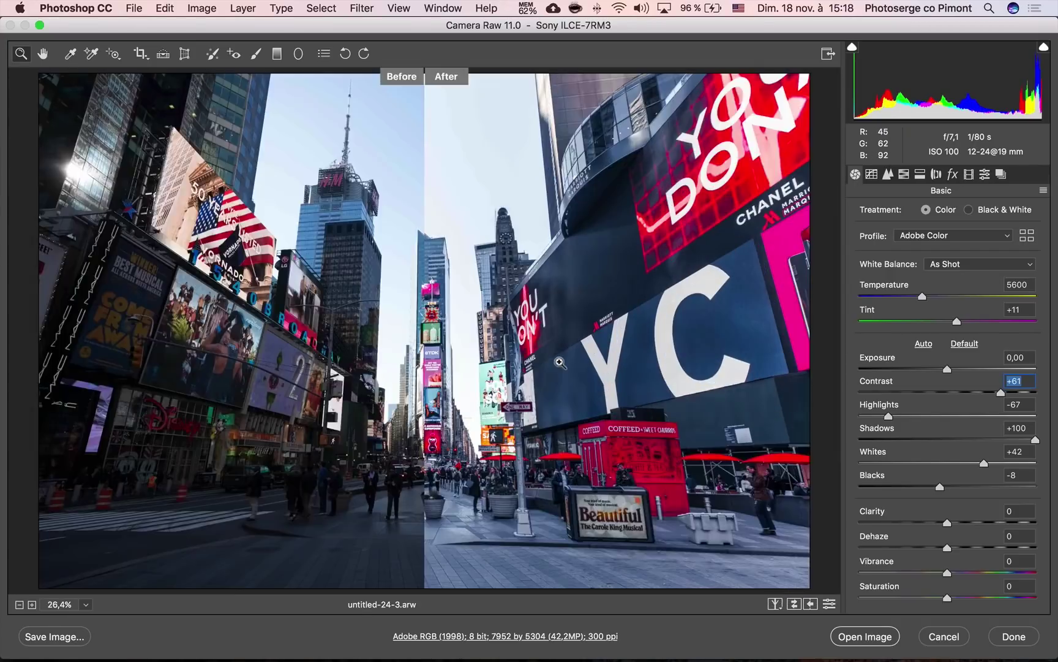
pyautogui.press('q')
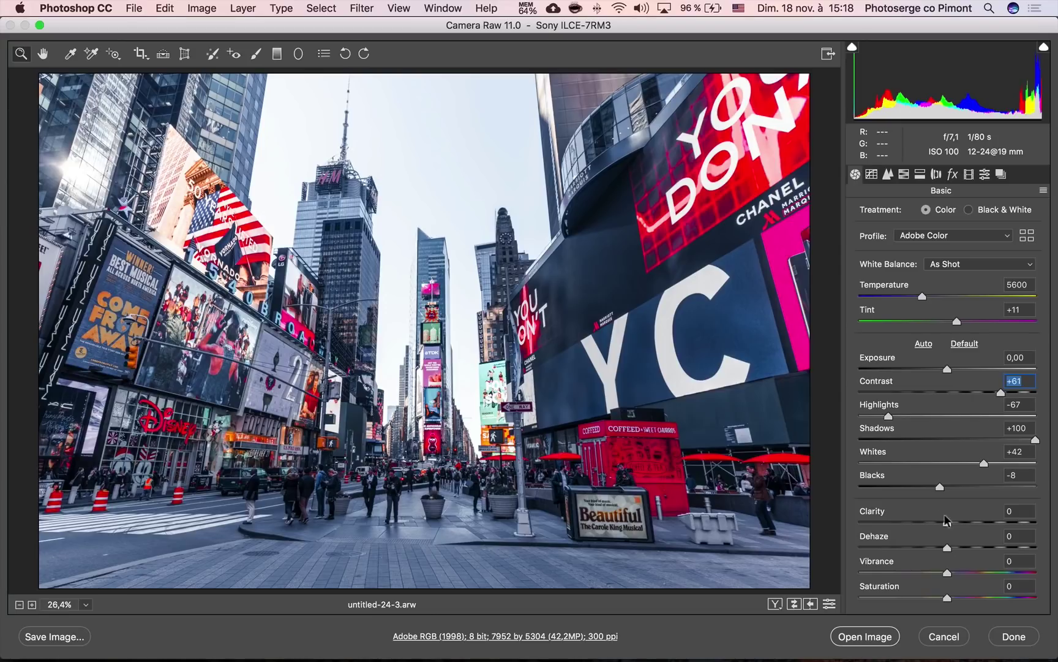
pyautogui.moveTo(940, 488); pyautogui.dragTo(891, 493)
# Raise the Highlights slider to +15 in the Basic panel.
pyautogui.moveTo(916, 416); pyautogui.dragTo(958, 419)
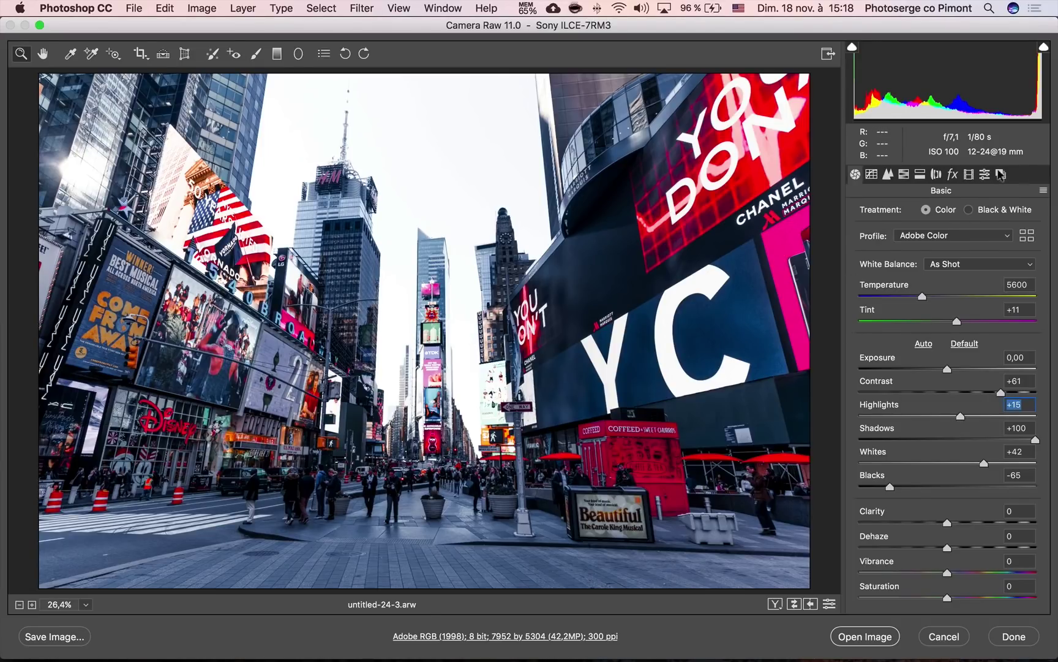
# Preview the Red Contrast preset, then start loading a saved settings file.
pyautogui.click(985, 175)
pyautogui.click(959, 386)
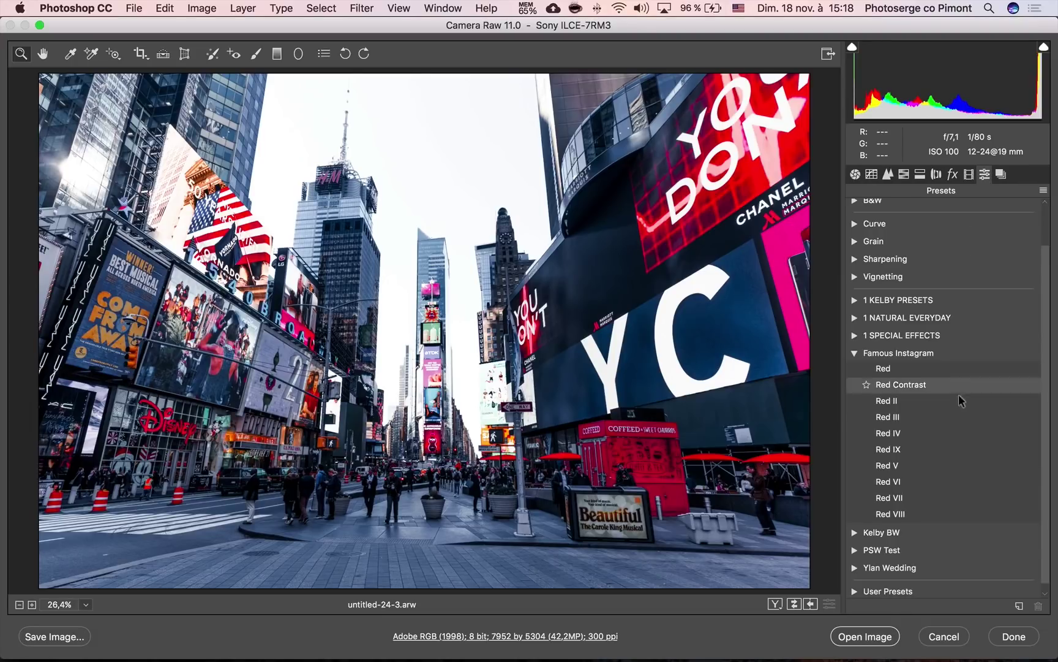
pyautogui.click(1044, 193)
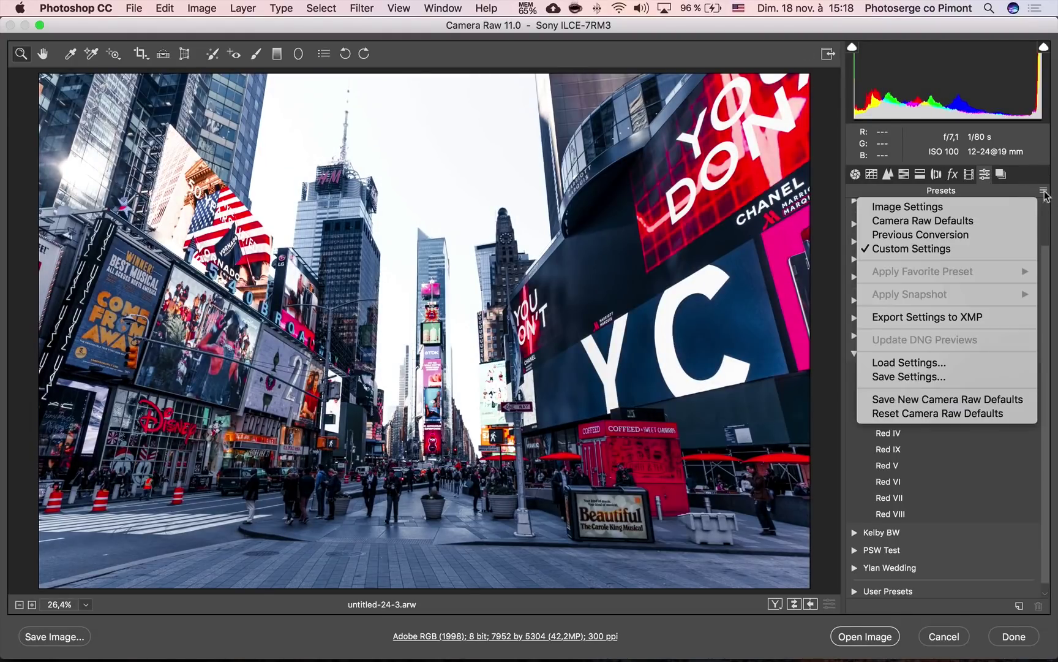
pyautogui.click(943, 362)
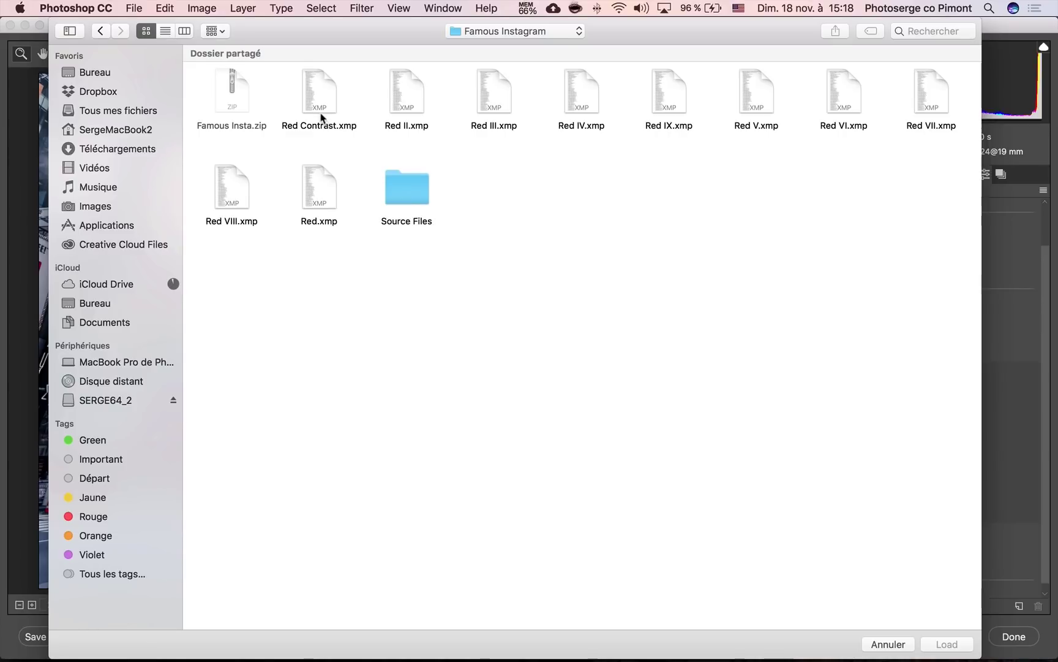
# Browse the Famous Instagram Red .xmp files in list view, then cancel the load.
pyautogui.click(407, 108)
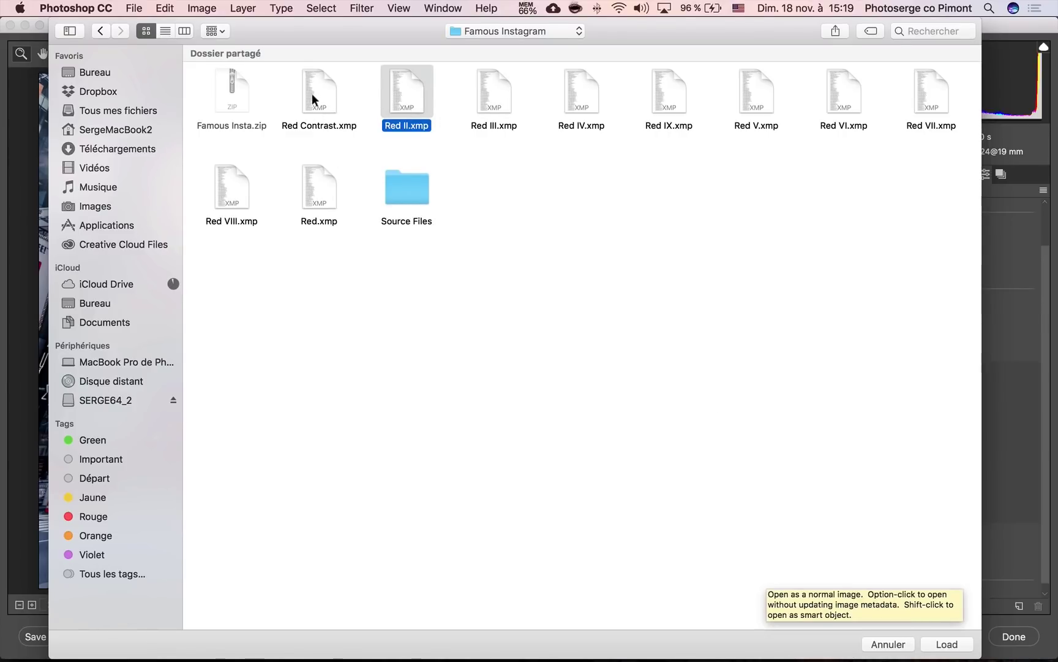
pyautogui.click(568, 235)
pyautogui.click(329, 109)
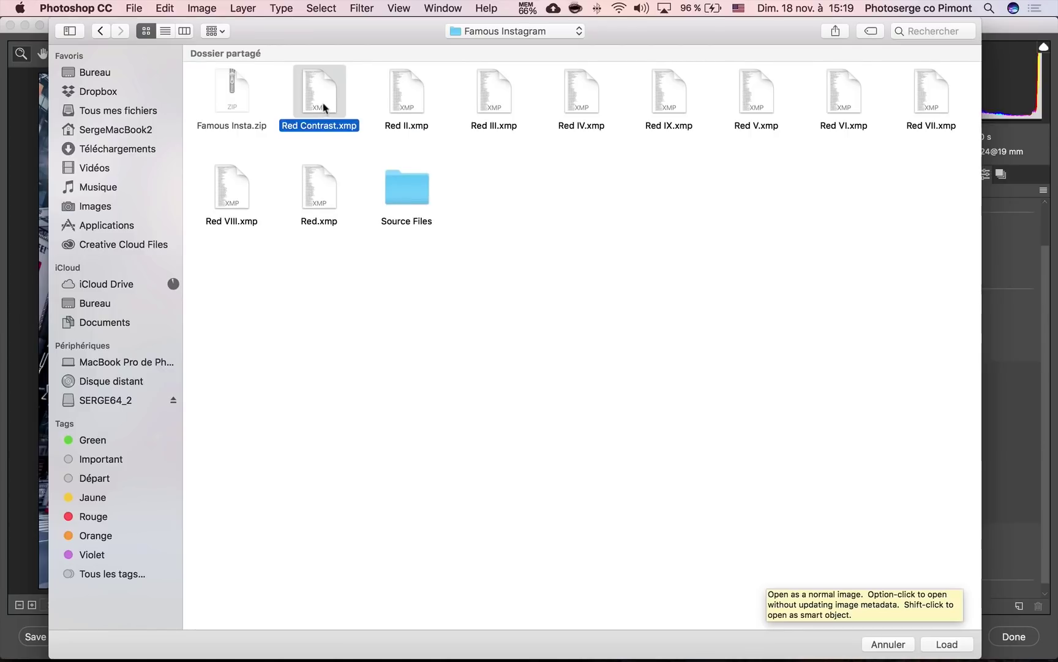
pyautogui.click(164, 31)
pyautogui.click(251, 115)
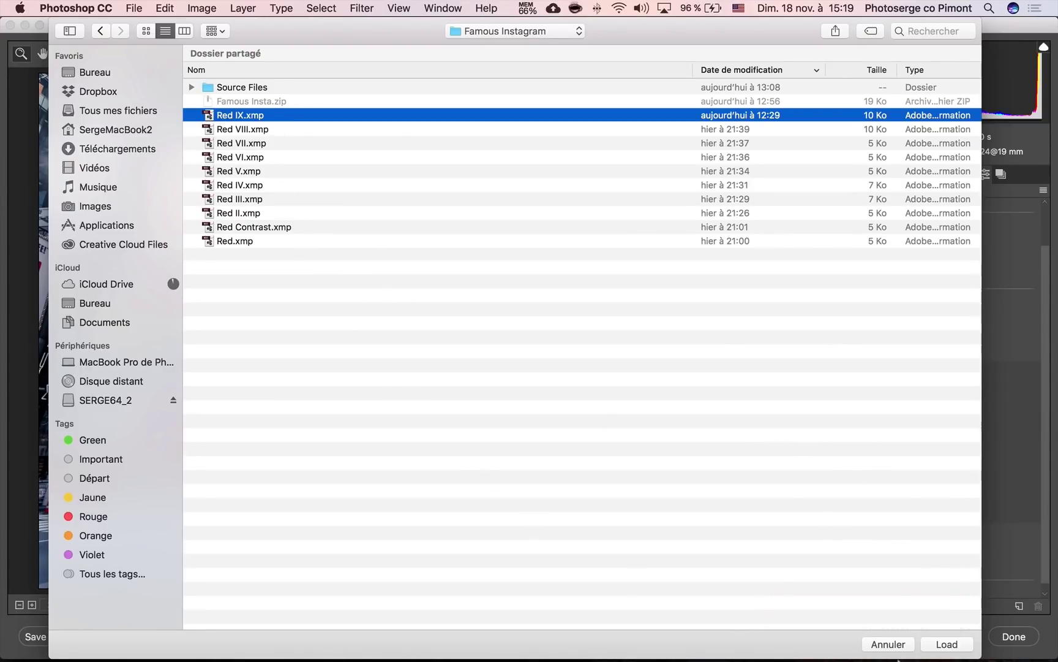
pyautogui.click(885, 644)
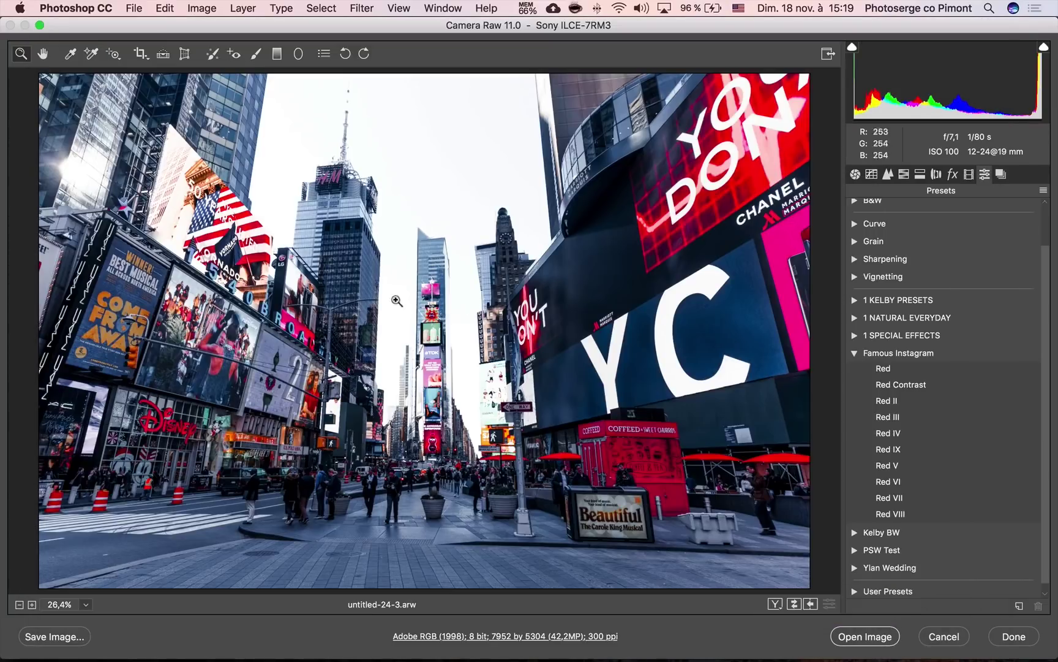
# Switch to Lightroom Classic's Develop view of the Times Square photo and its preset options.
pyautogui.press('super+Tab')
pyautogui.click(774, 336)
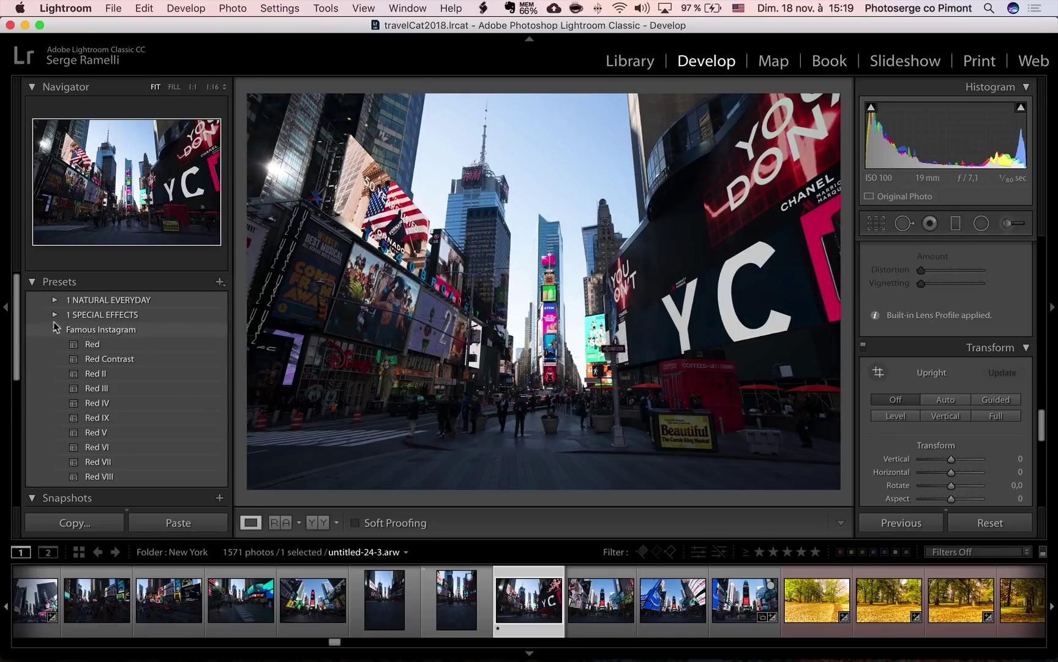
pyautogui.click(220, 282)
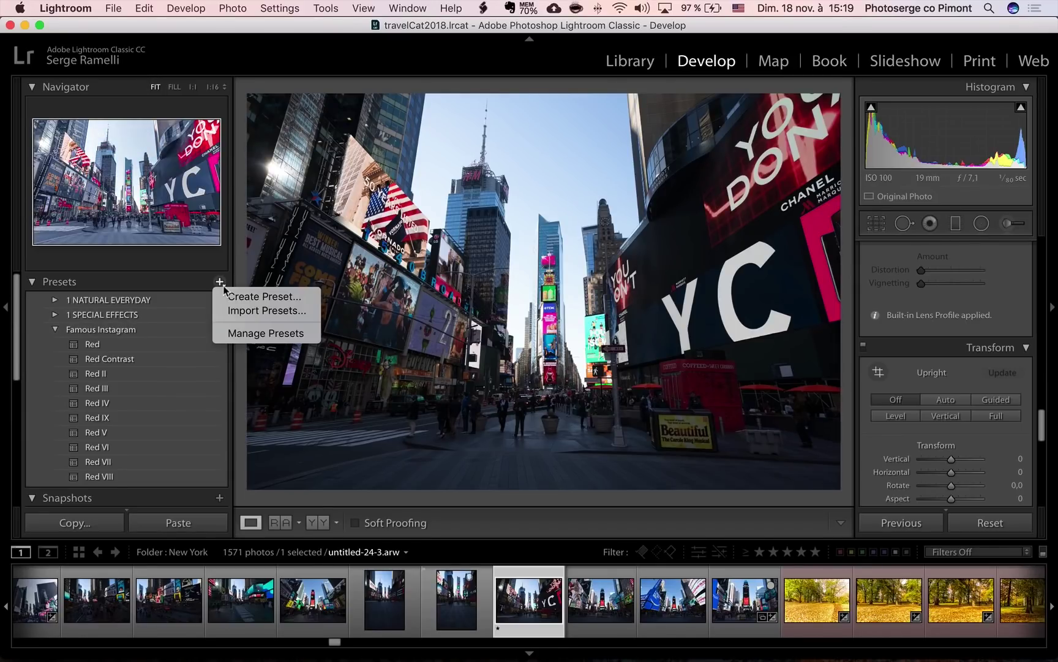
# Import Red Contrast.xmp through Red.xmp from Famous Instagram as presets, then return to Camera Raw.
pyautogui.click(274, 313)
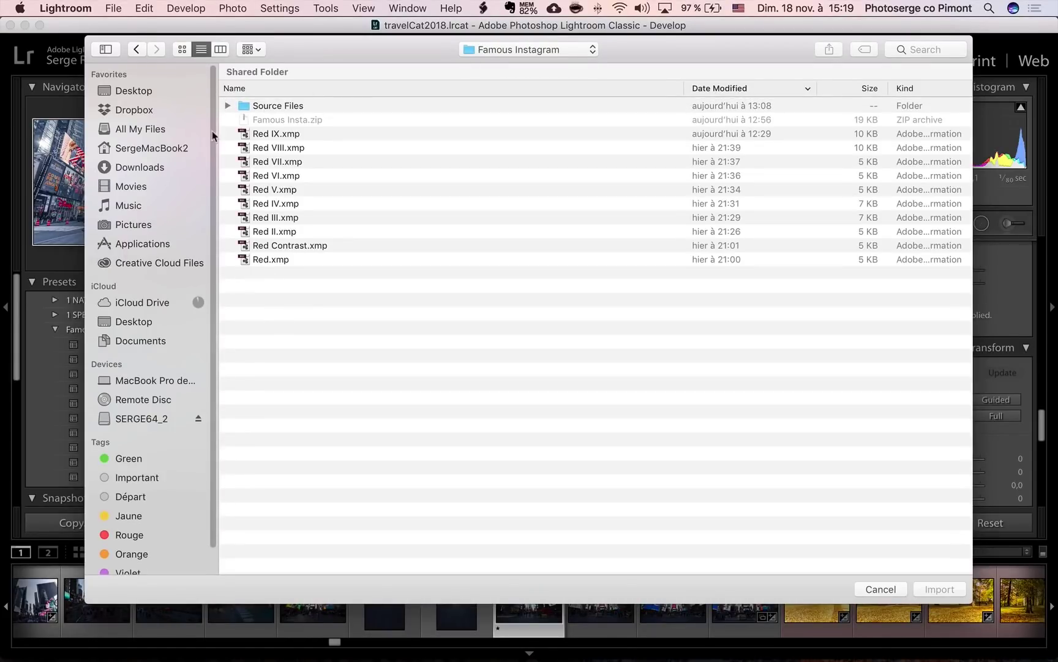
pyautogui.click(220, 49)
pyautogui.click(464, 234)
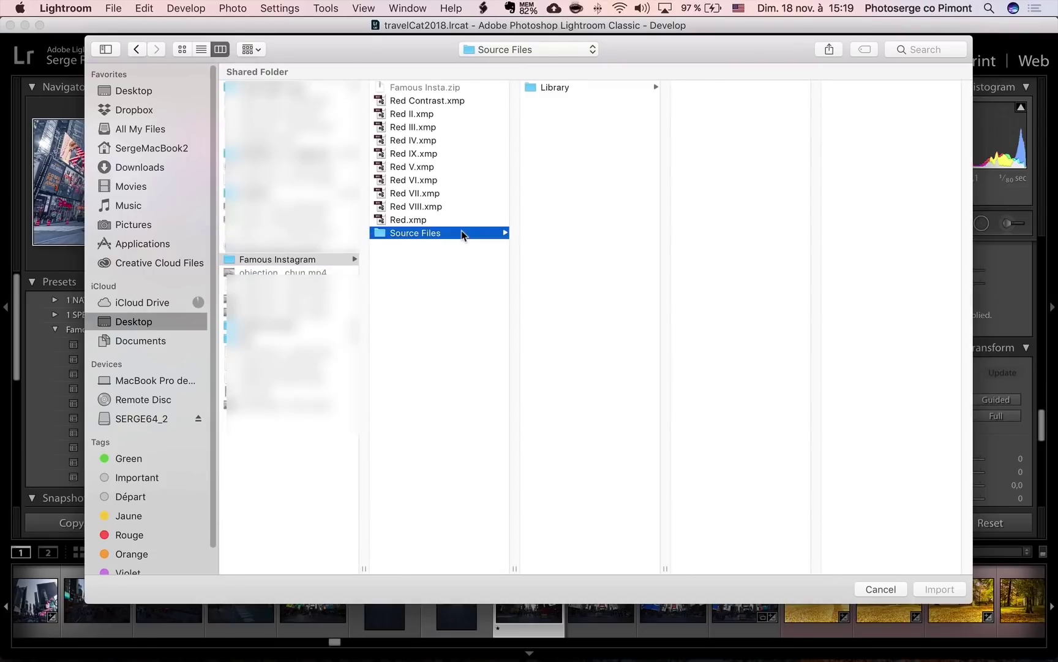
pyautogui.click(342, 259)
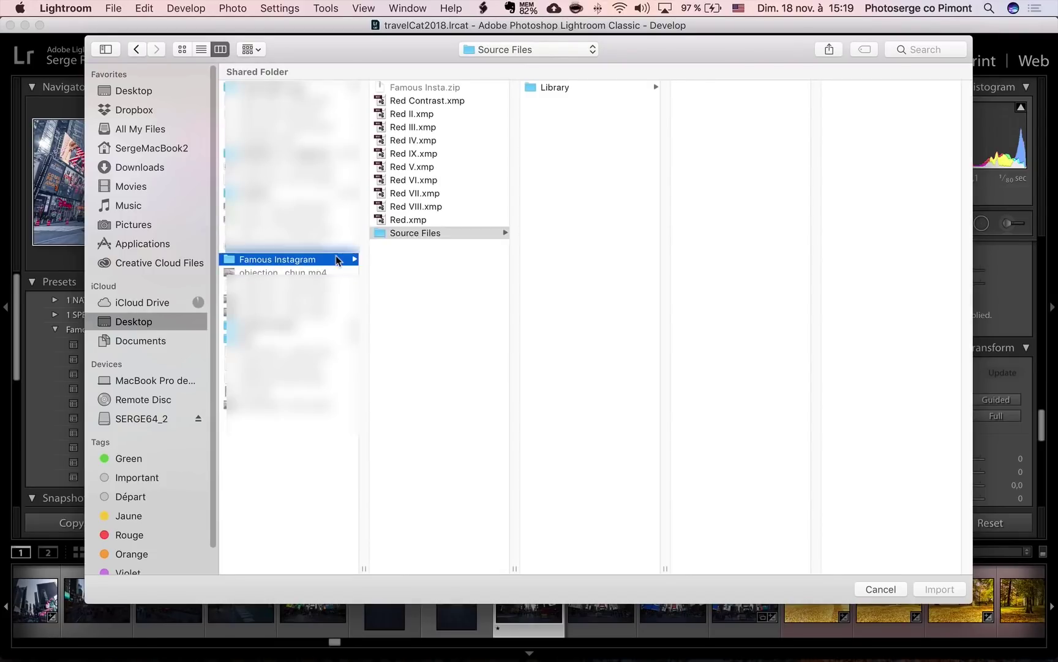
pyautogui.click(423, 105)
pyautogui.keyDown('shift'); pyautogui.click(432, 219); pyautogui.keyUp('shift')
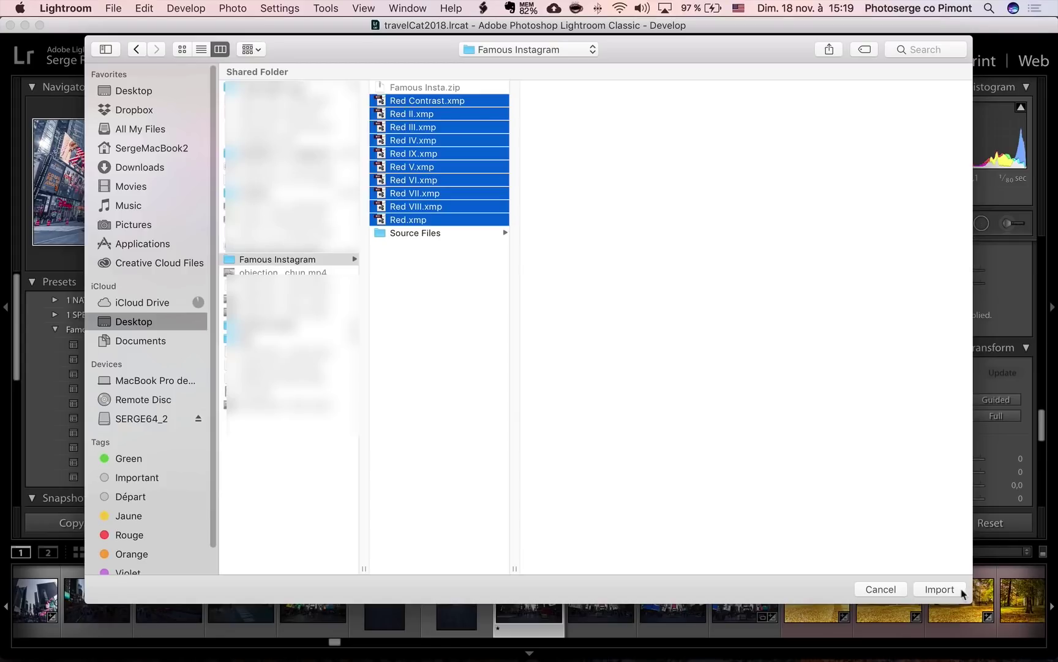
pyautogui.click(883, 590)
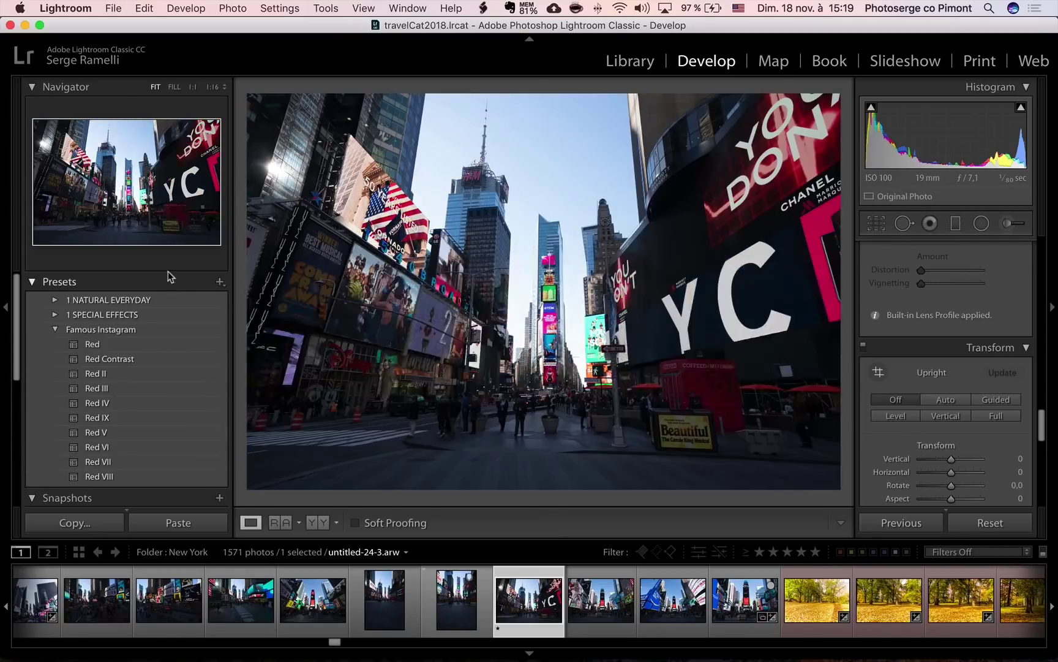
pyautogui.press('super+Tab')
pyautogui.click(397, 319)
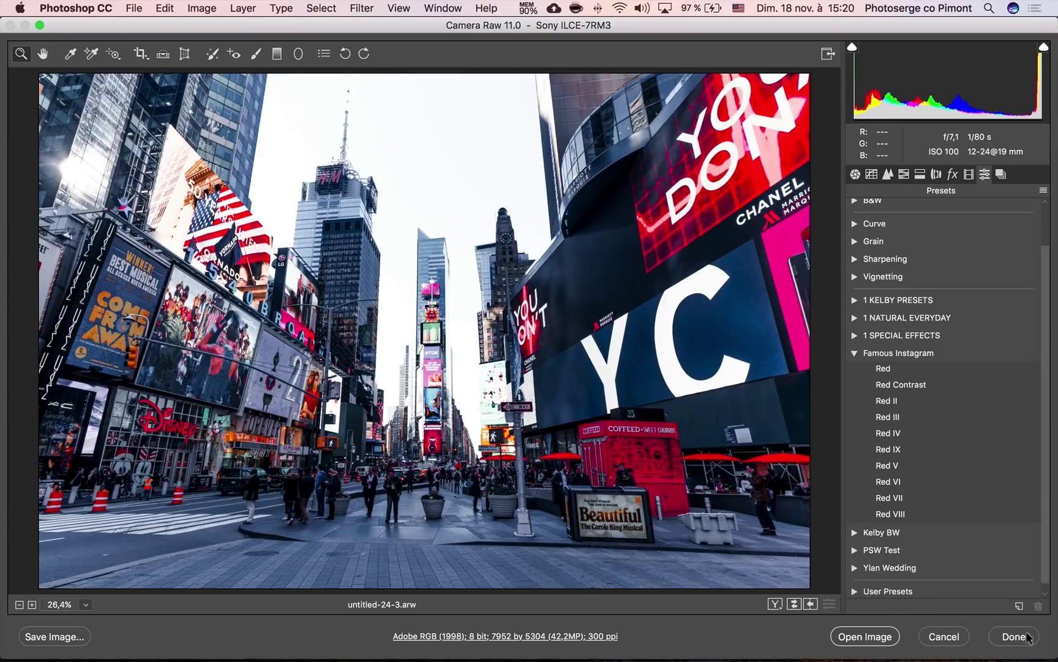
# Commit the Times Square edits with Done and go back to Bridge's Library folder.
pyautogui.click(866, 637)
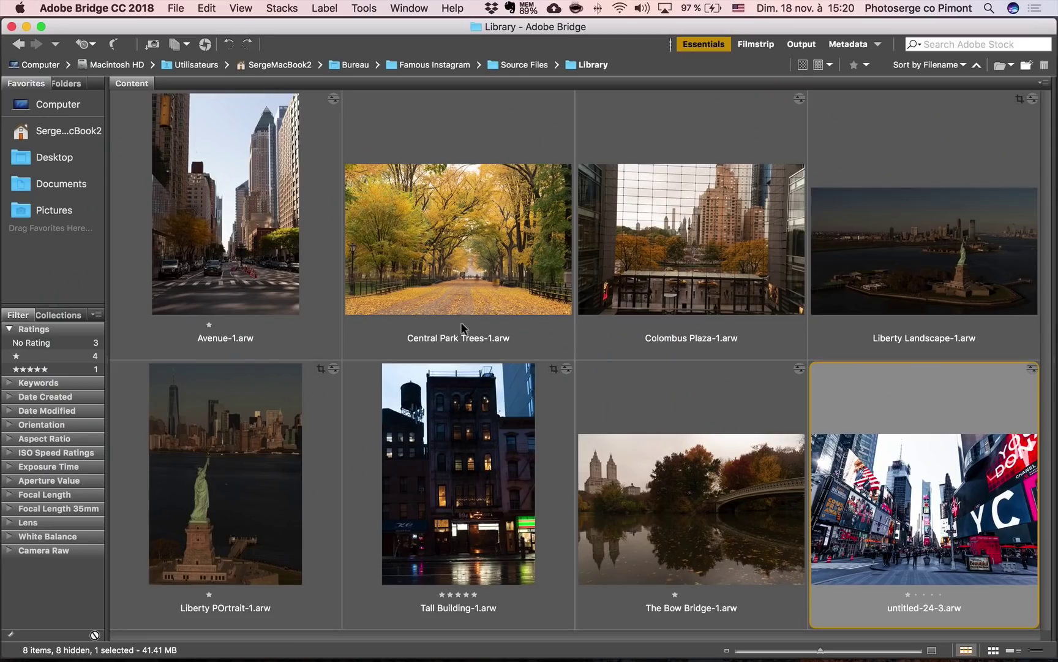
# Open Avenue-1.arw in Camera Raw and apply the Famous Instagram Red IX preset.
pyautogui.doubleClick(217, 184)
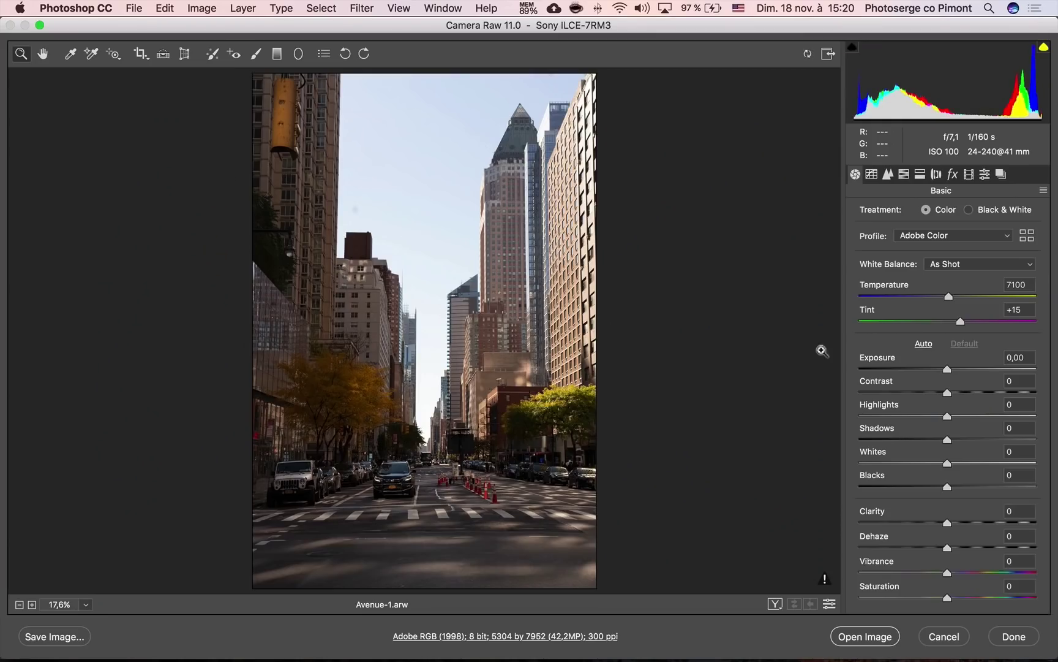
pyautogui.click(985, 176)
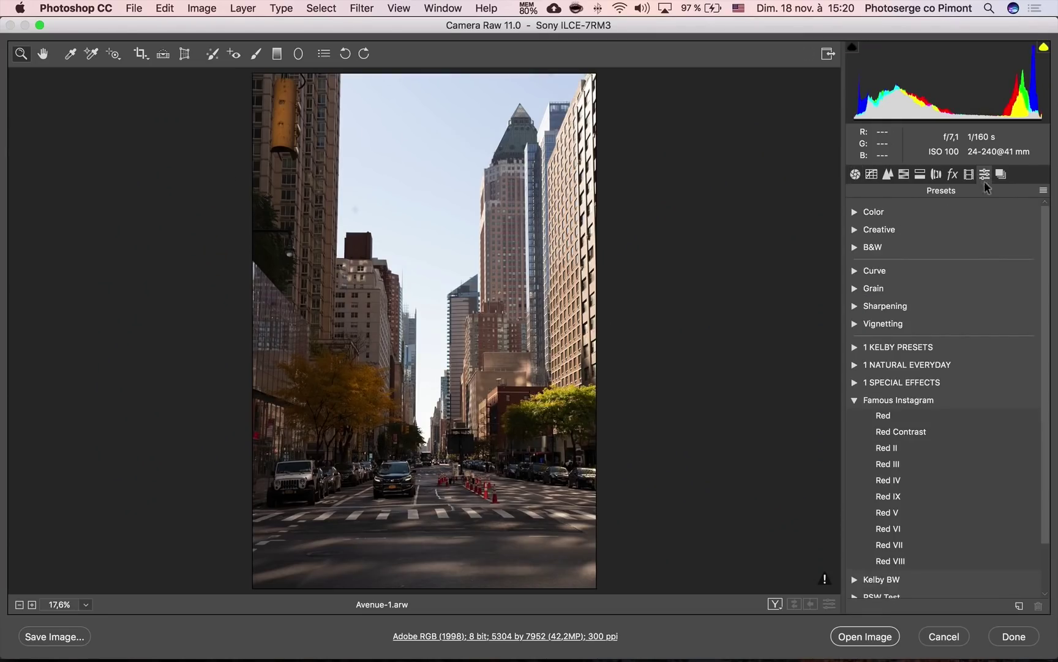
pyautogui.click(933, 413)
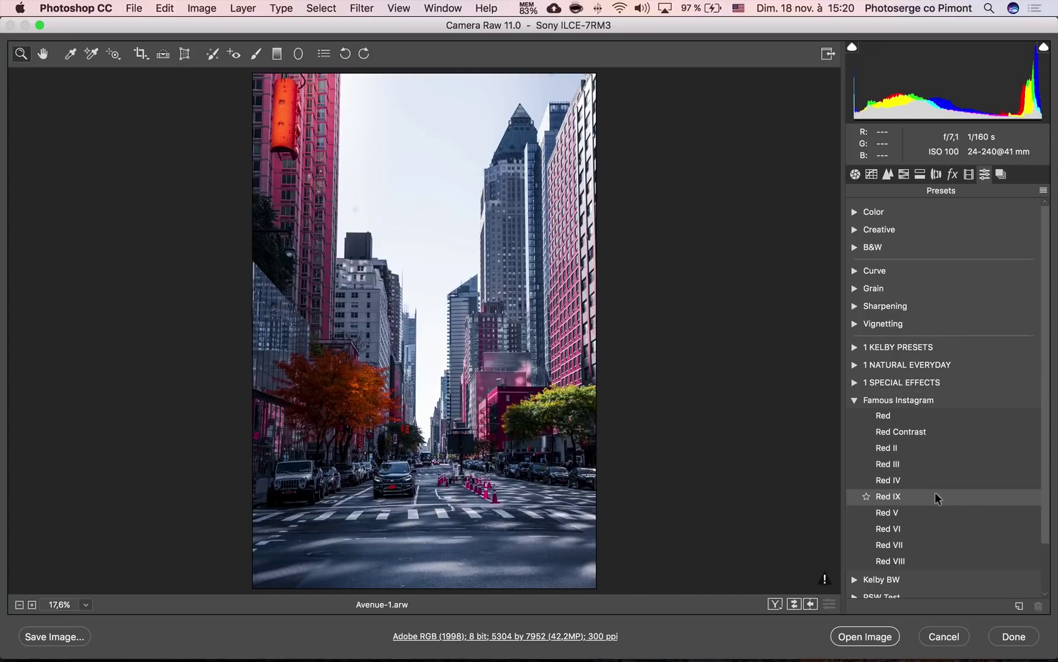
pyautogui.click(934, 491)
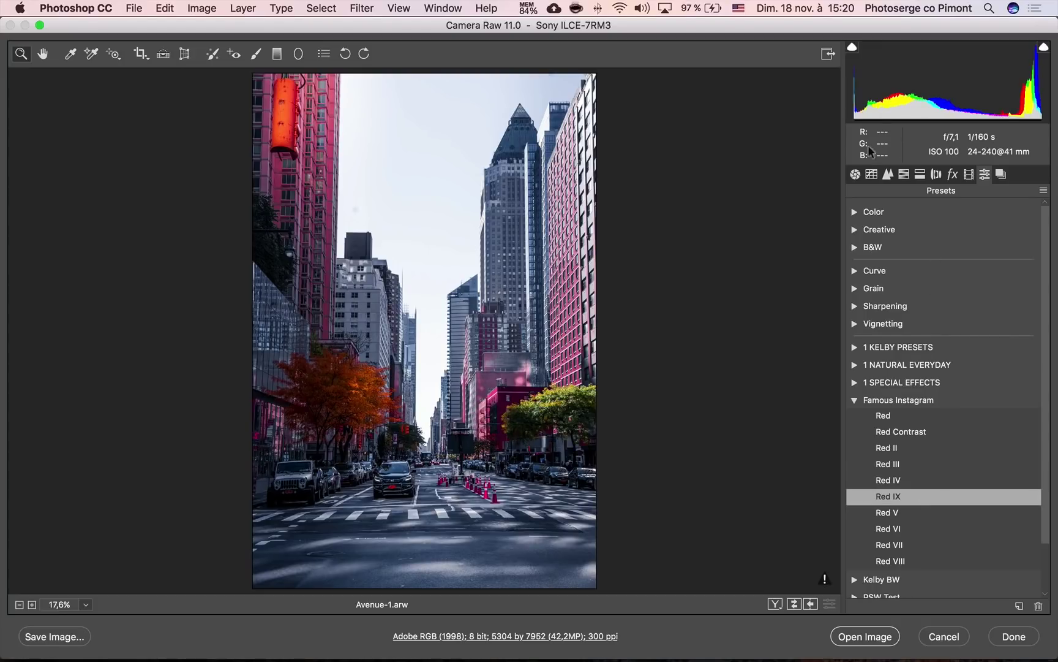
# Set Exposure +0,30, Contrast +89 and Blacks -46, then open the photo in Photoshop.
pyautogui.click(856, 174)
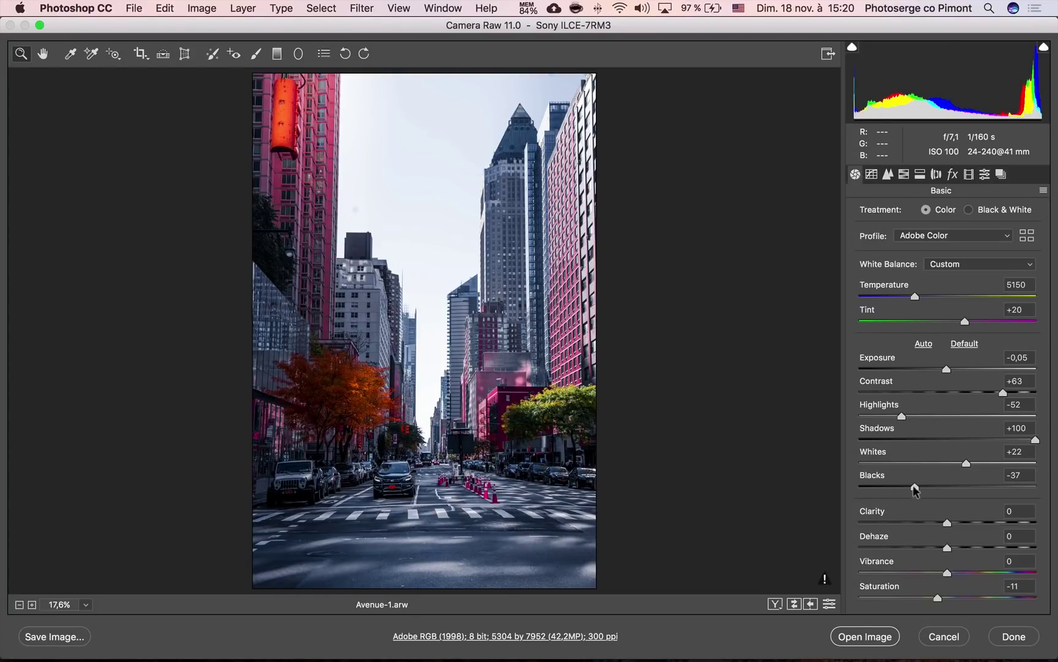
pyautogui.moveTo(919, 487)
pyautogui.mouseDown()
pyautogui.moveTo(934, 490)
pyautogui.moveTo(919, 488)
pyautogui.mouseUp()
pyautogui.moveTo(946, 370); pyautogui.dragTo(953, 371)
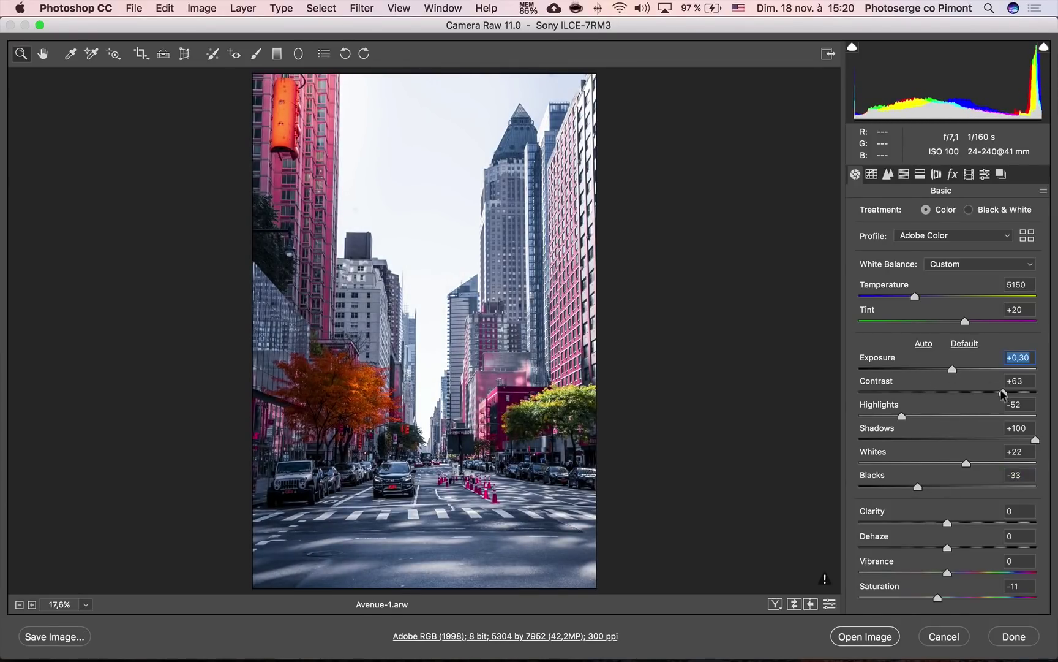
pyautogui.moveTo(1004, 393); pyautogui.dragTo(1026, 393)
pyautogui.moveTo(917, 487); pyautogui.dragTo(907, 493)
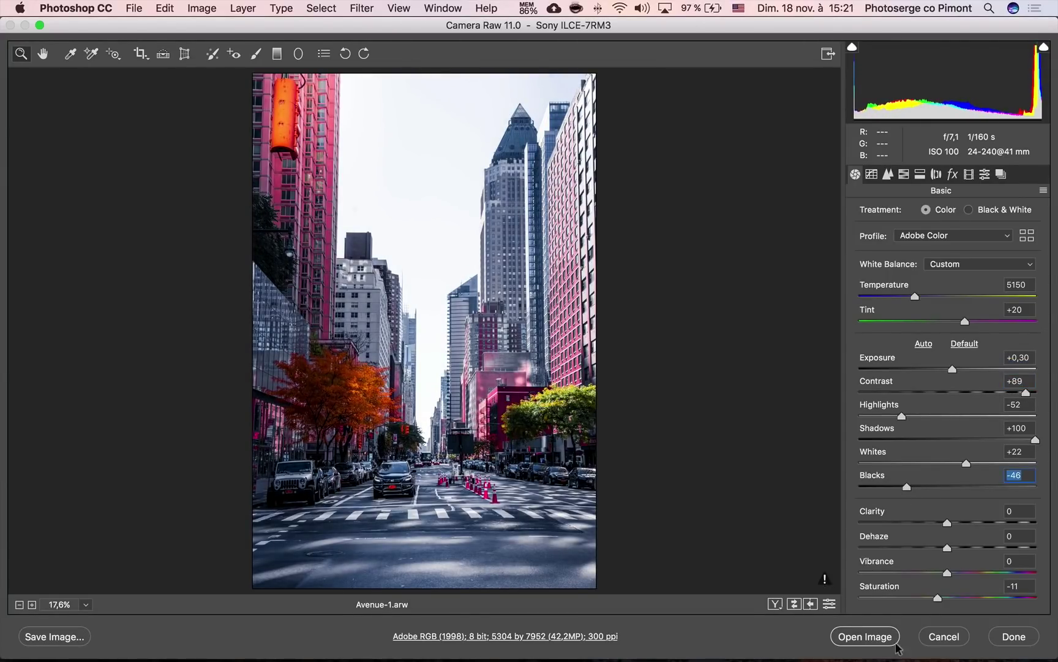
pyautogui.click(881, 631)
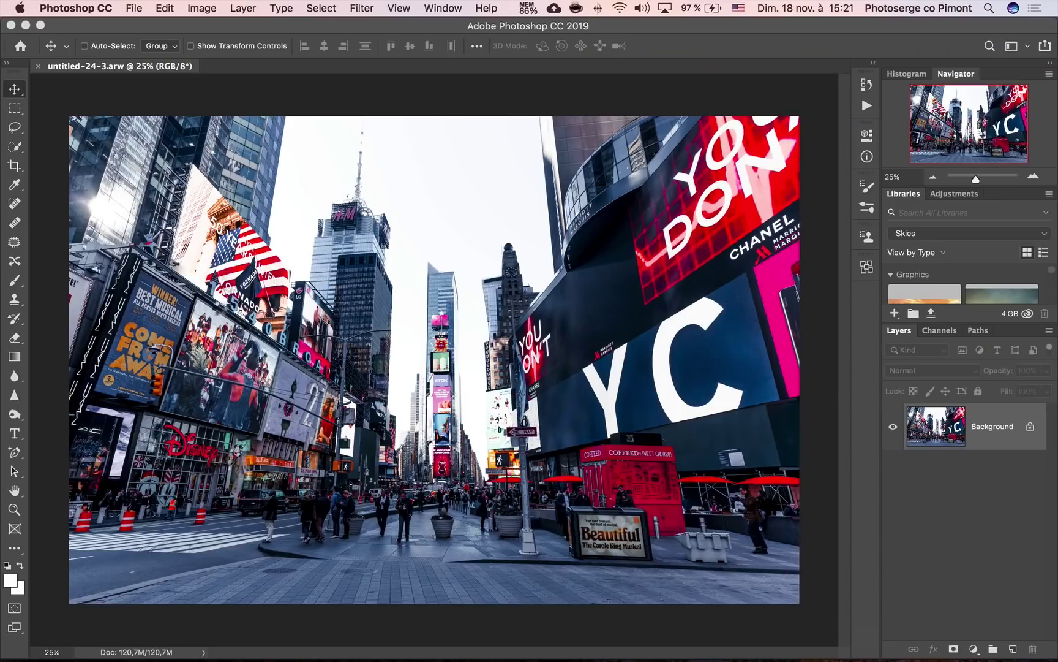
# Open Central Park Trees-1.arw from Bridge in Camera Raw.
pyautogui.press('super+Tab')
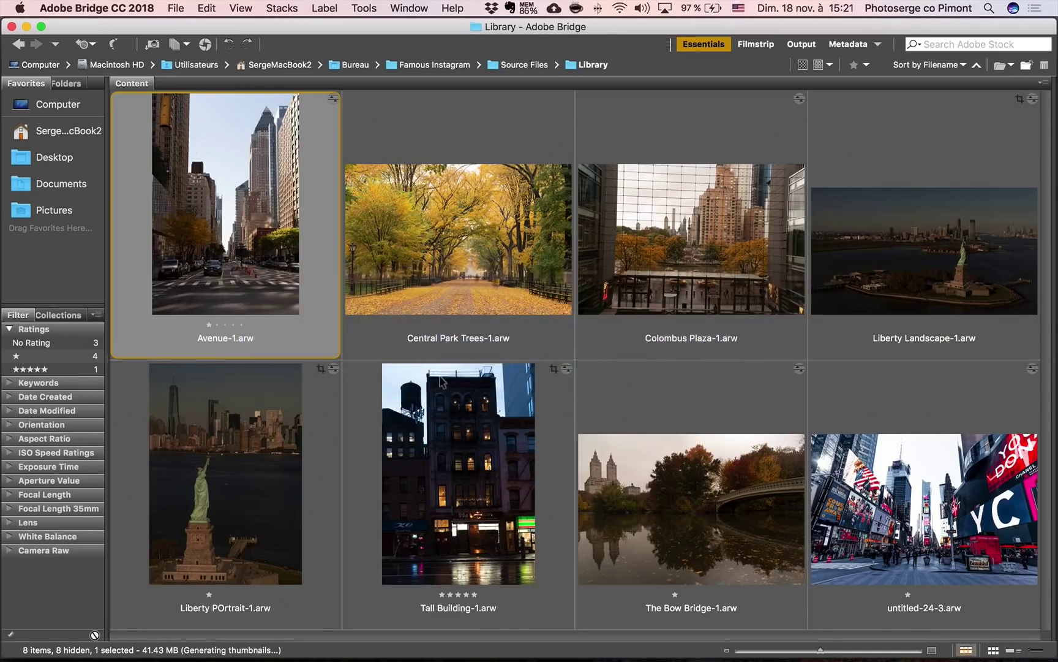
pyautogui.click(462, 237)
pyautogui.doubleClick(463, 238)
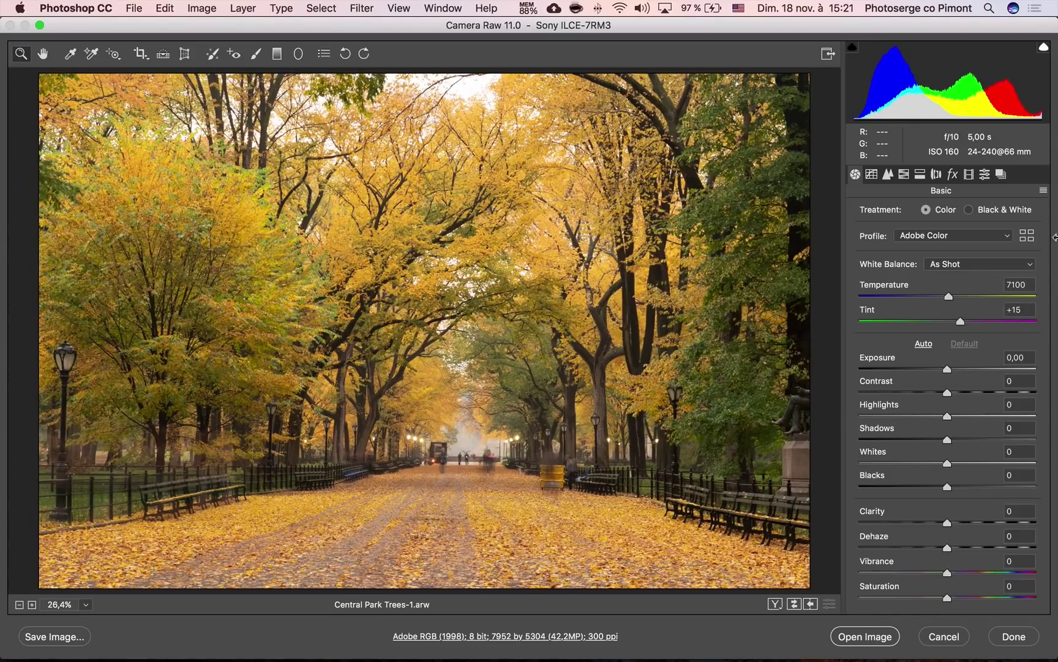
# Preview the Red through Red IV presets, apply Red IX, and open the photo in Photoshop.
pyautogui.click(985, 174)
pyautogui.click(904, 418)
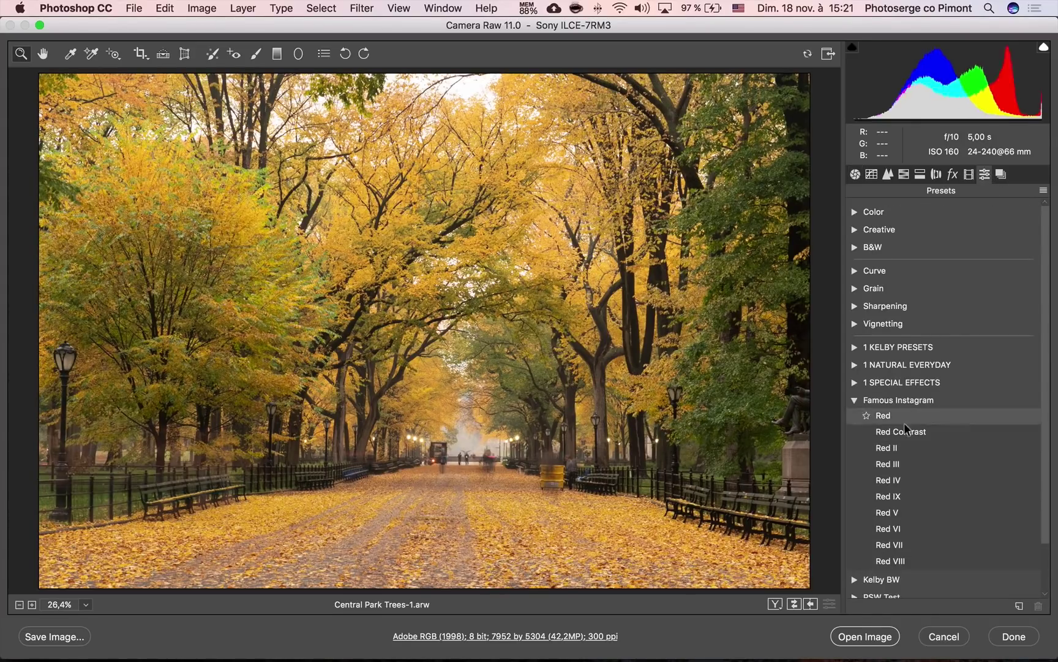
pyautogui.click(904, 430)
pyautogui.click(905, 444)
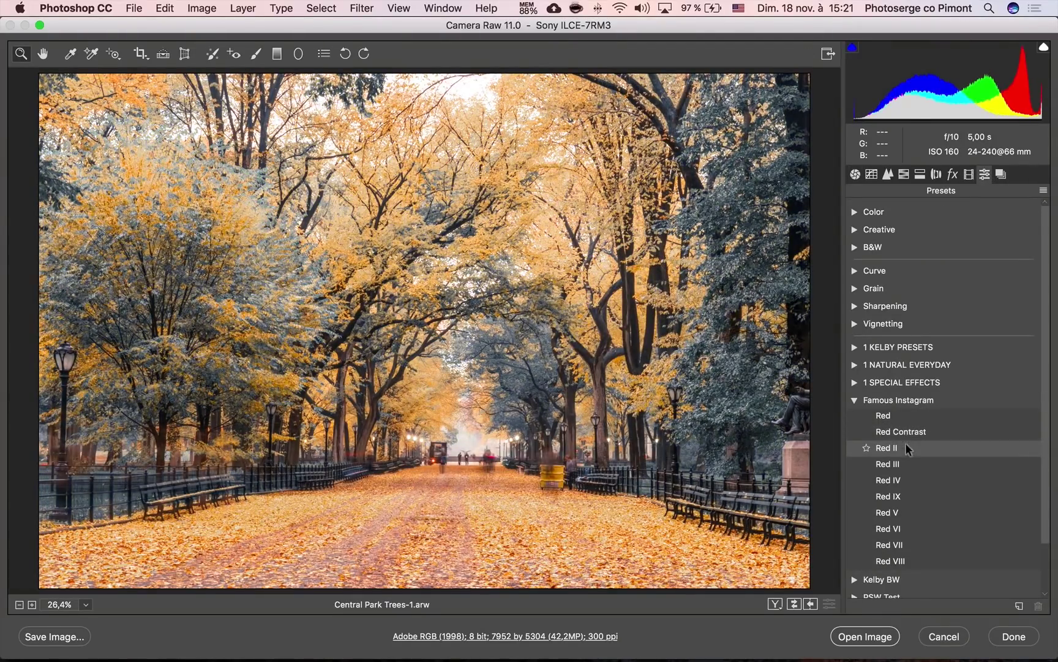
pyautogui.click(907, 460)
pyautogui.click(912, 479)
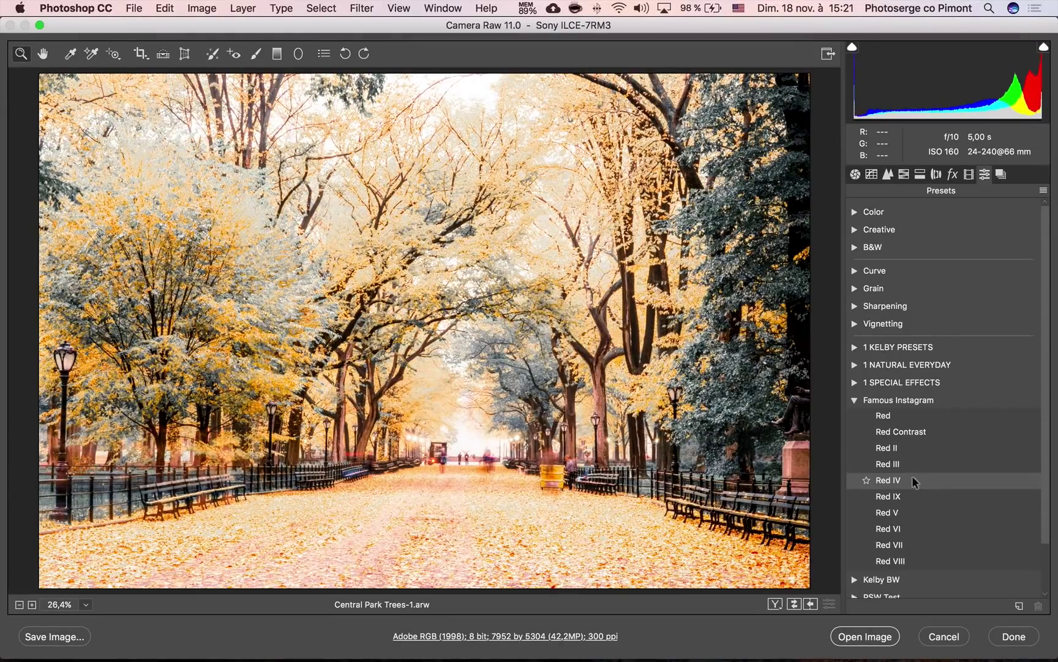
pyautogui.click(915, 494)
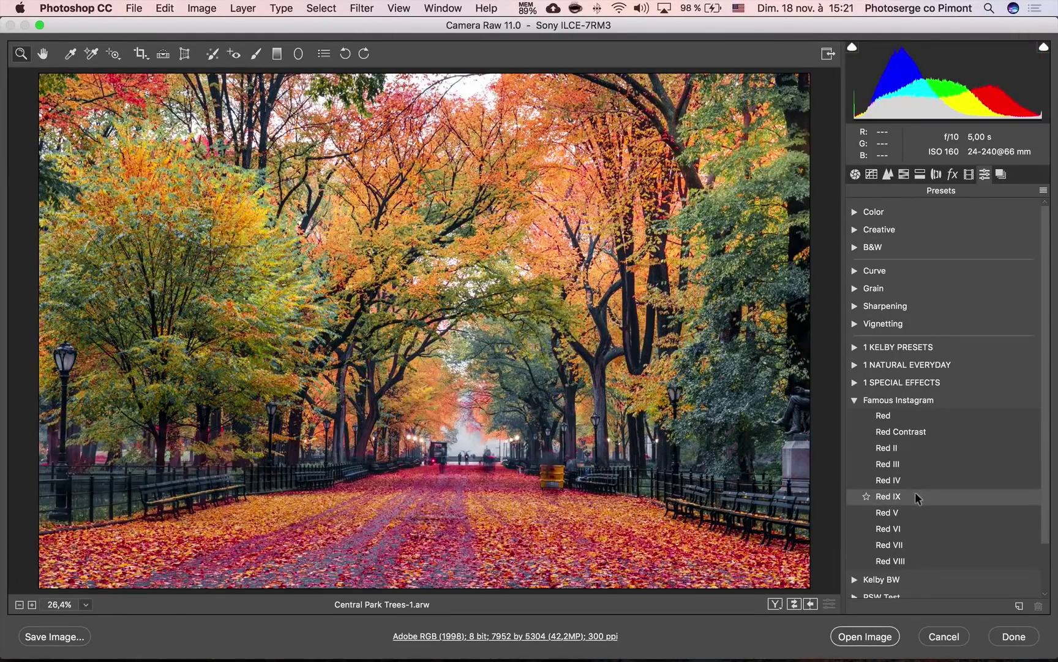
pyautogui.click(915, 493)
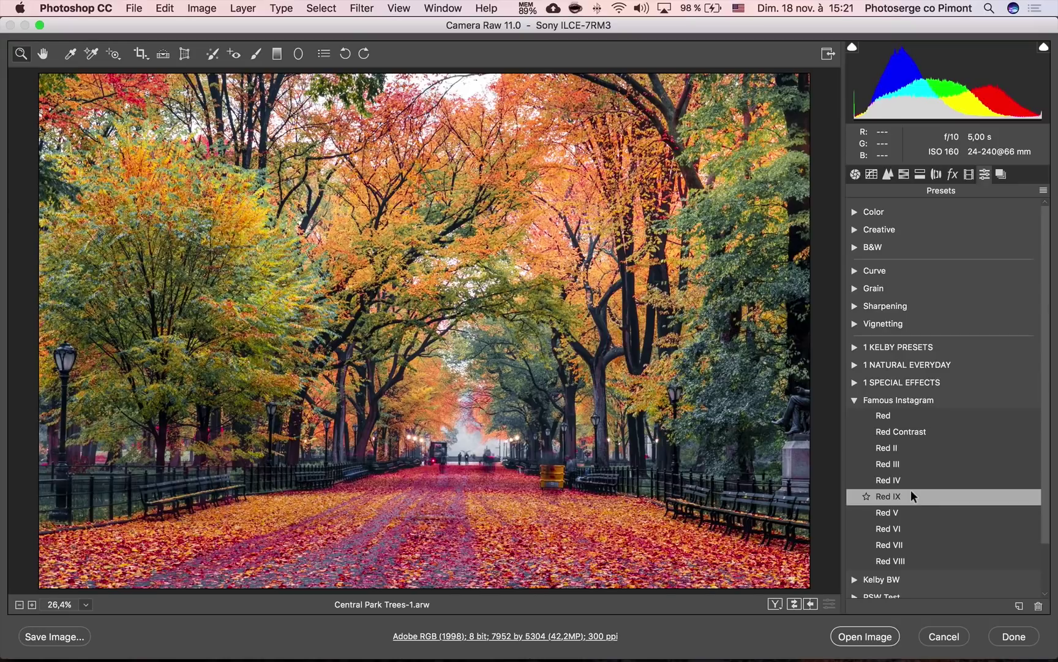
pyautogui.click(869, 641)
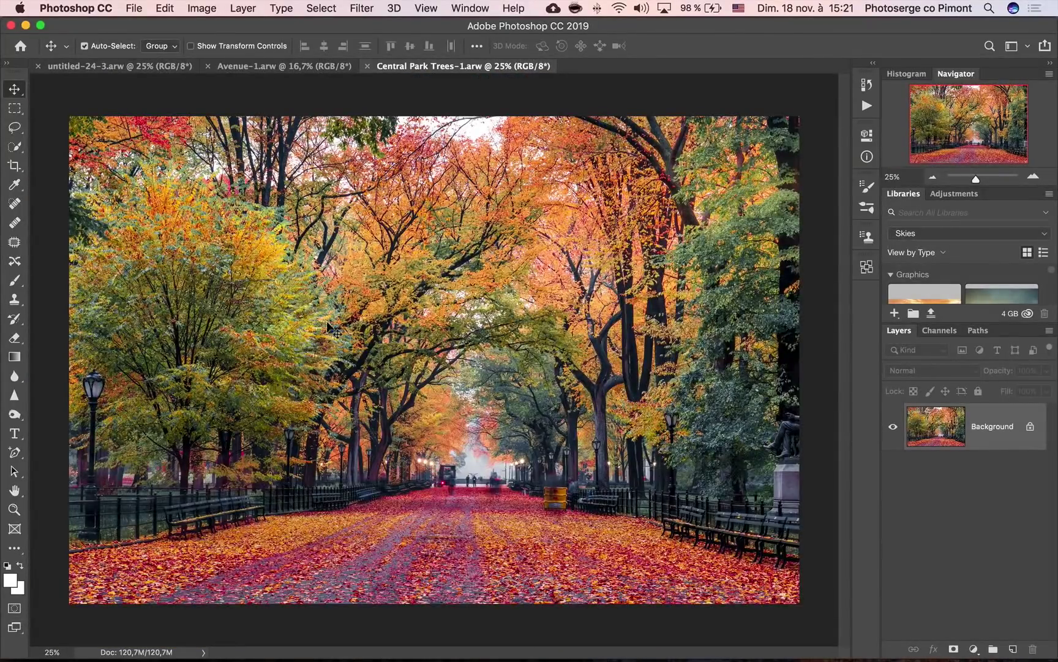
# Open Colombus Plaza-1.arw from Bridge in Camera Raw and apply the Red IX preset.
pyautogui.press('super+Tab')
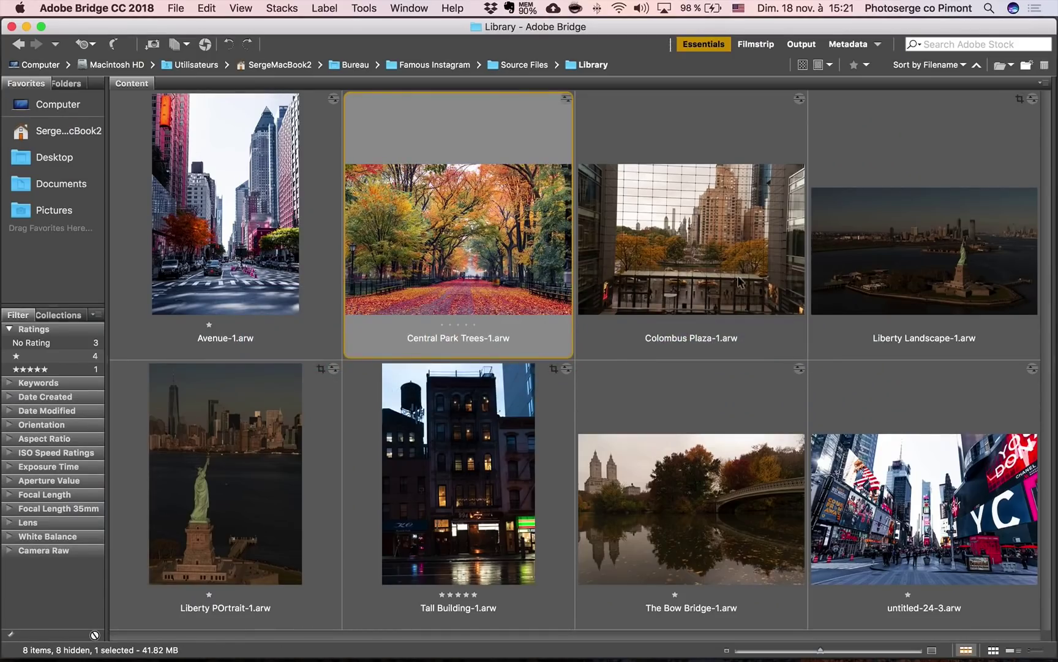
pyautogui.doubleClick(720, 251)
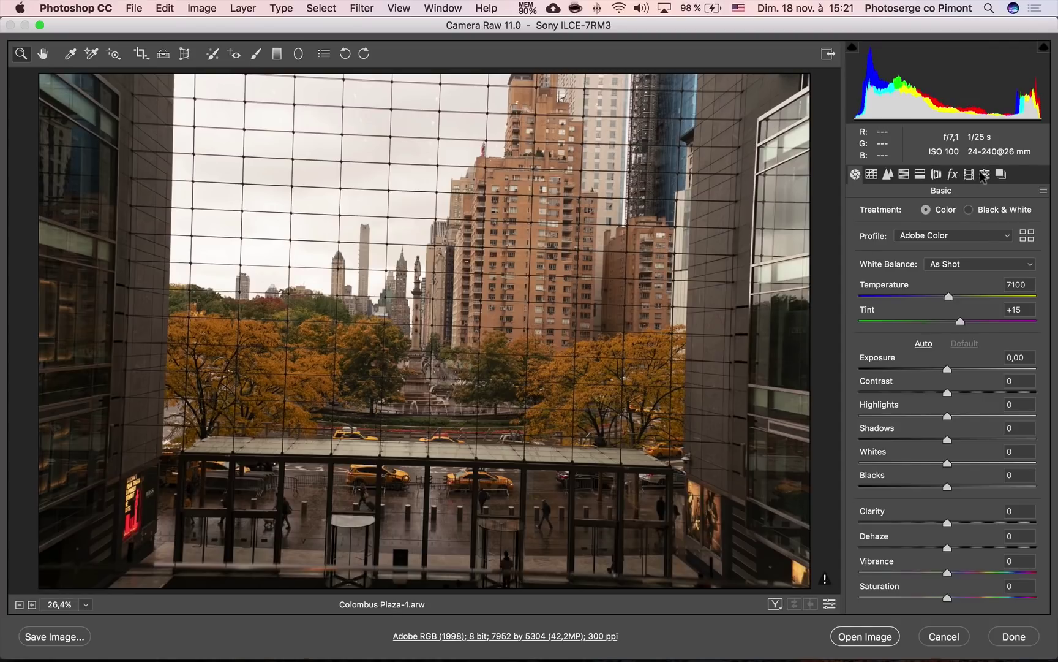
pyautogui.click(983, 175)
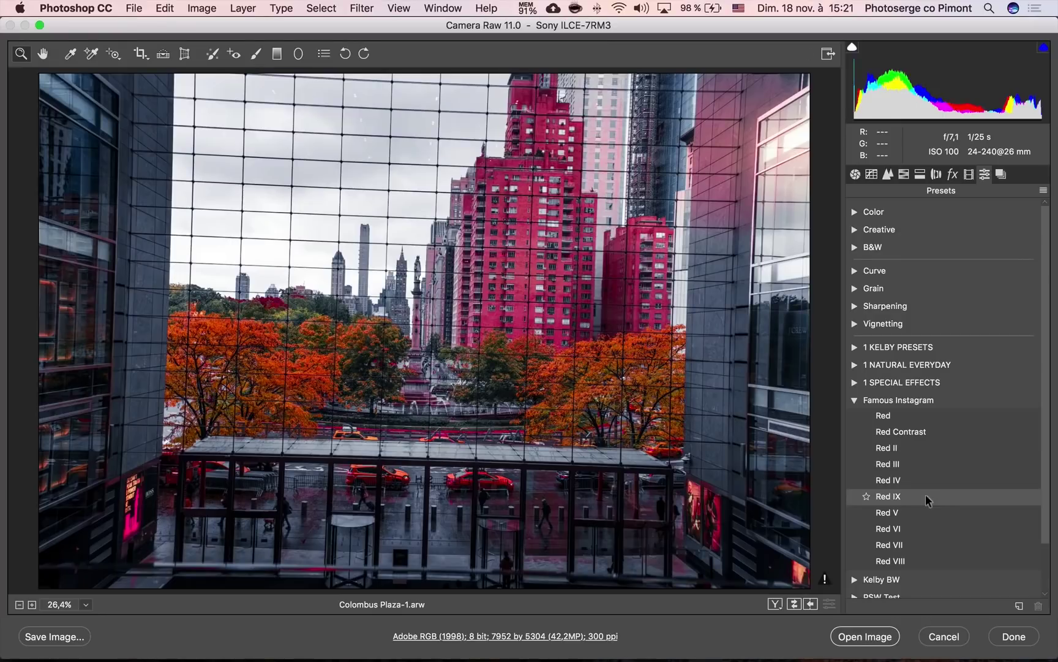
pyautogui.click(925, 493)
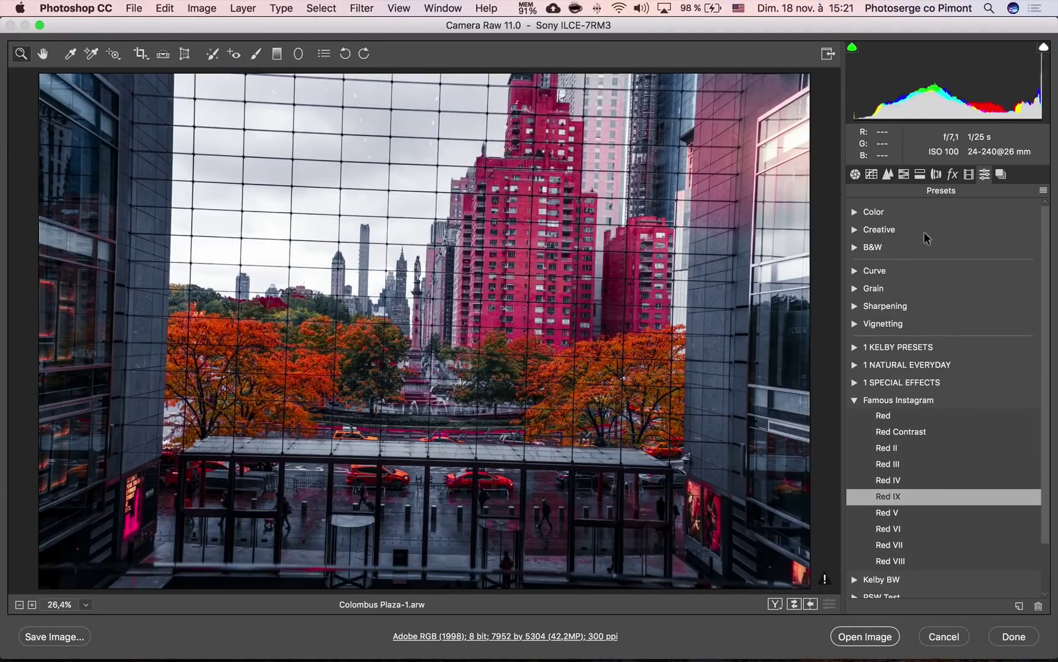
# Straighten the building verticals with Transform's Upright Auto, then return to Bridge.
pyautogui.click(855, 174)
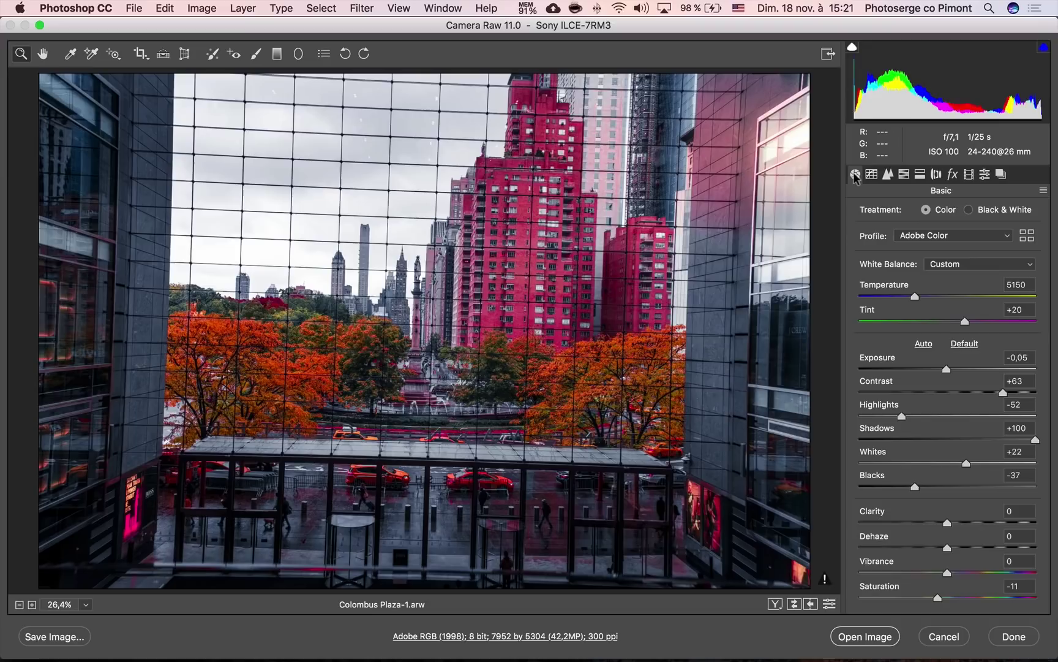
pyautogui.click(184, 55)
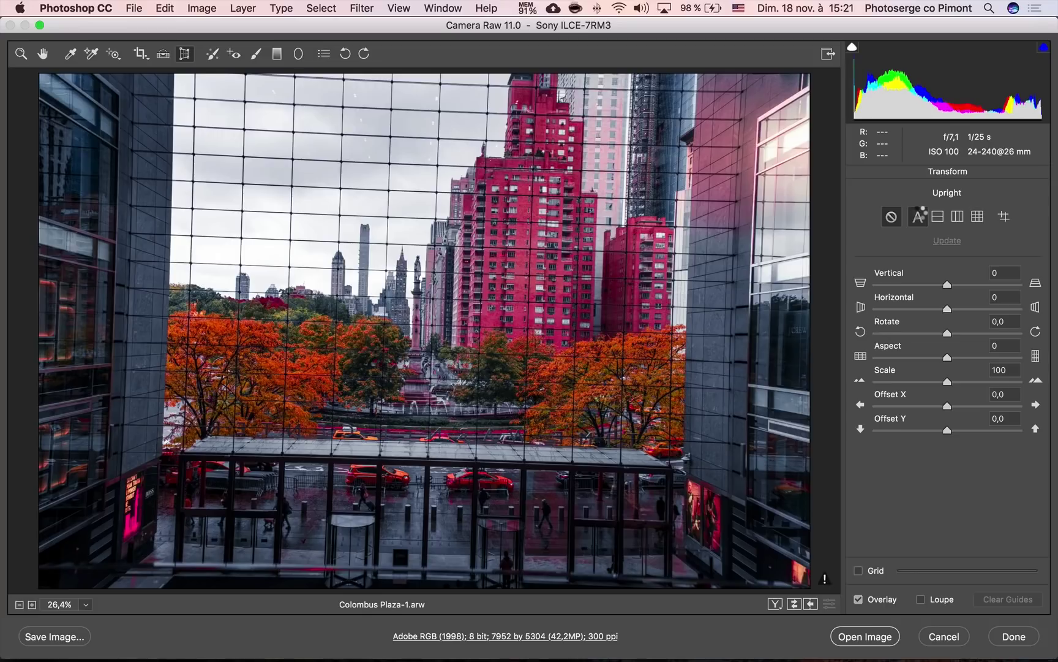
pyautogui.click(918, 216)
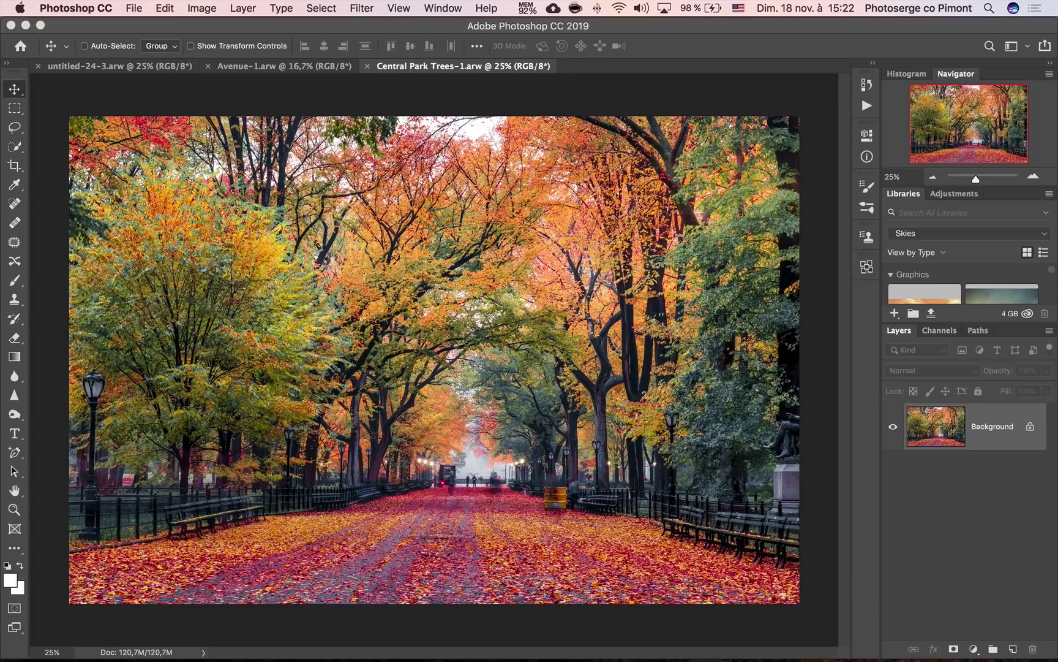
pyautogui.press('super+Tab')
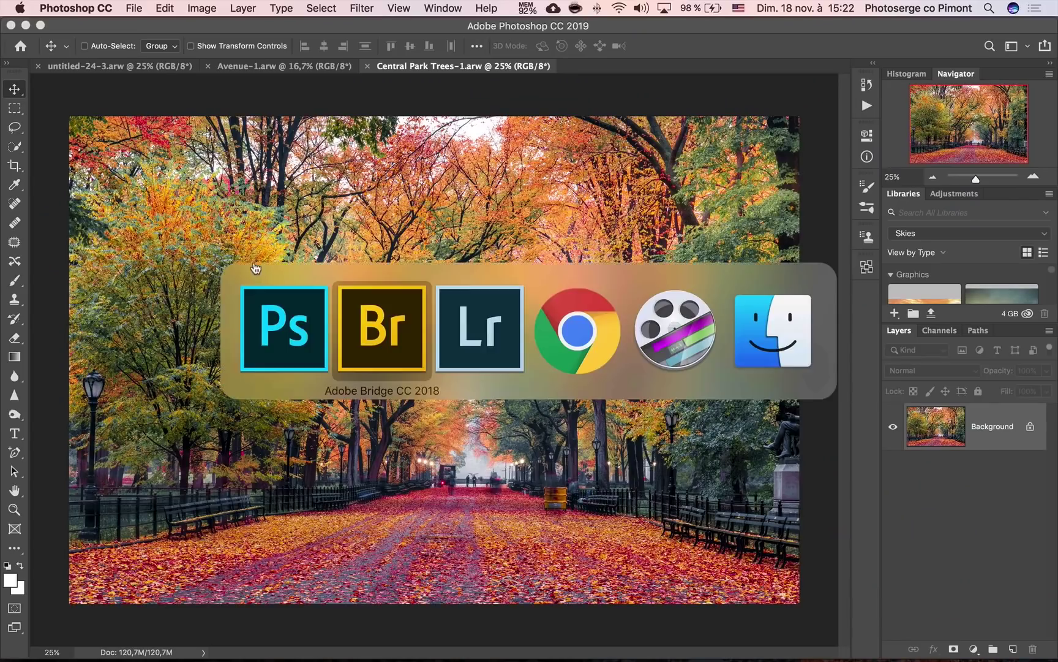
# Give Liberty Landscape-1.arw the Famous Instagram Red II preset, open it in Photoshop, and return to Bridge.
pyautogui.click(380, 320)
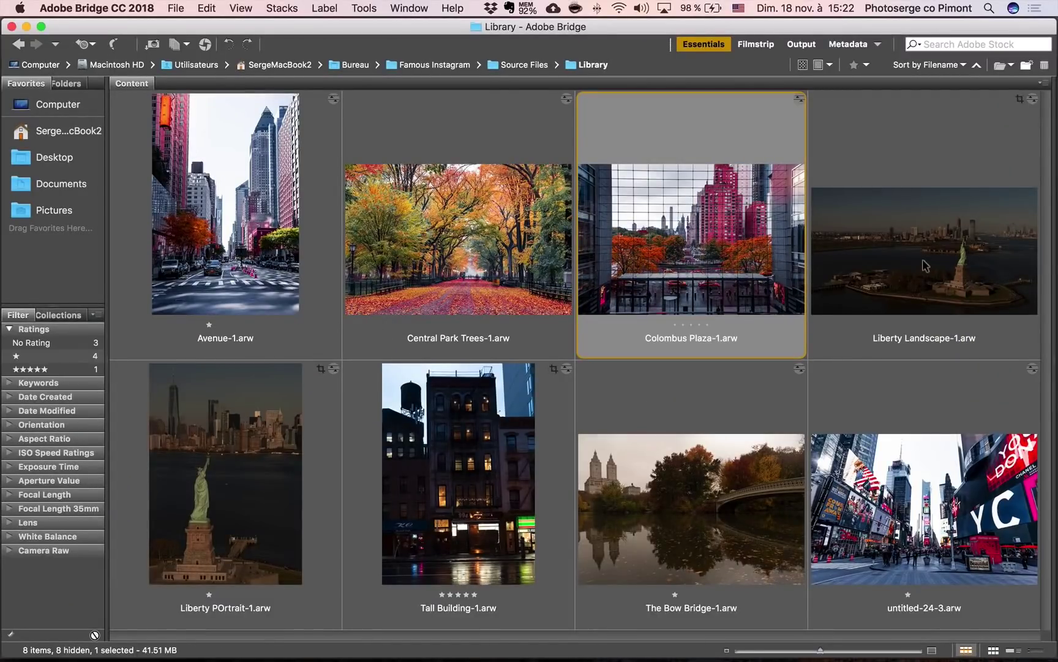
pyautogui.doubleClick(925, 266)
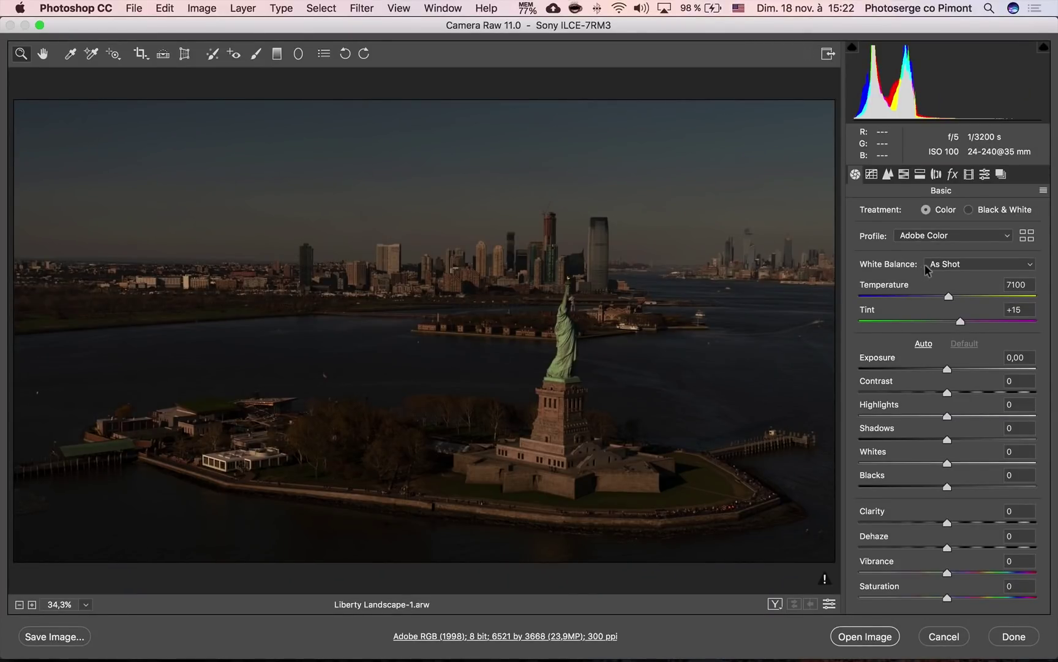
pyautogui.click(985, 174)
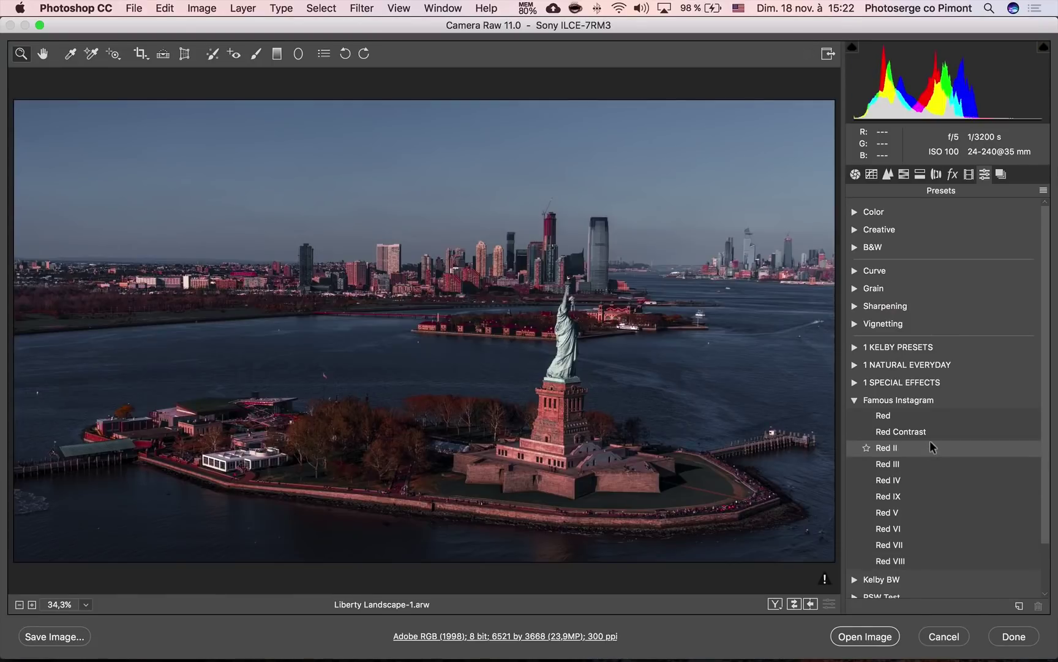
pyautogui.click(930, 442)
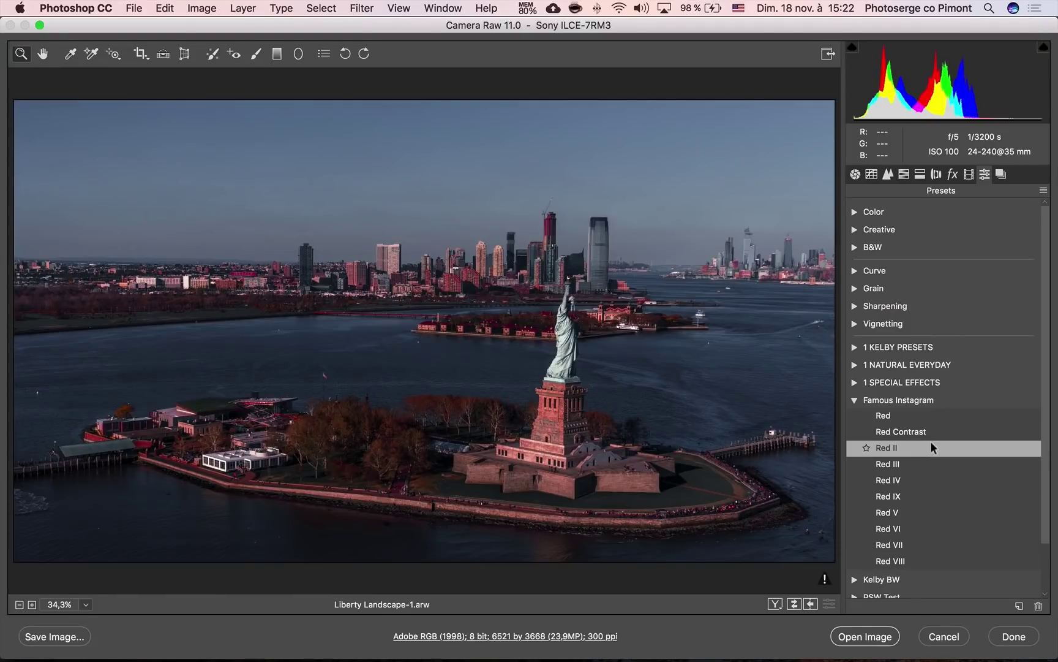
pyautogui.click(882, 638)
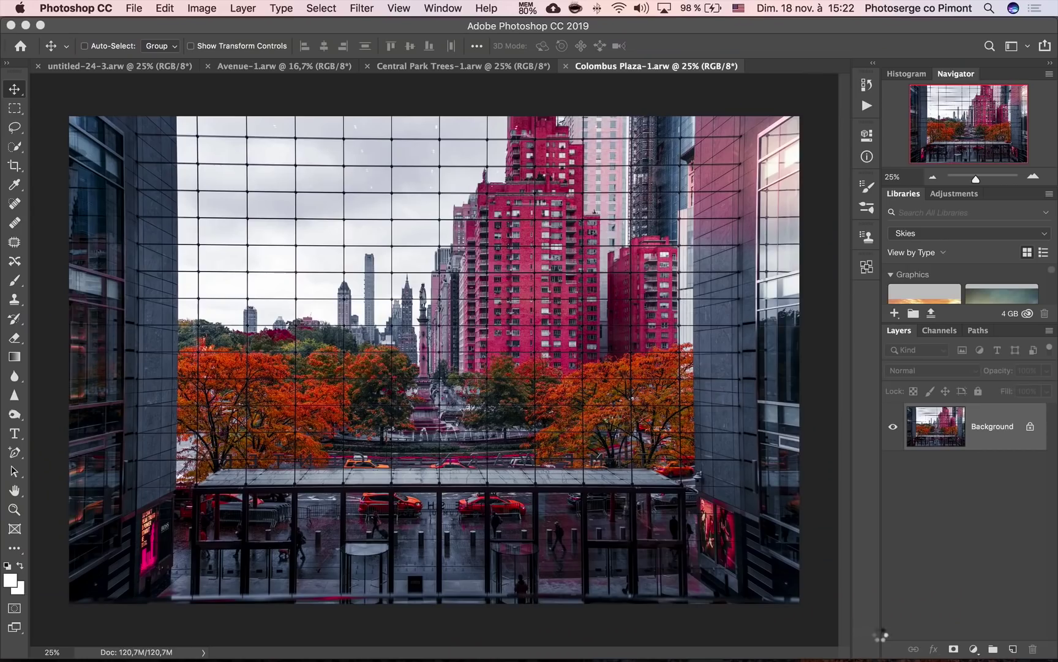
pyautogui.press('super+Tab')
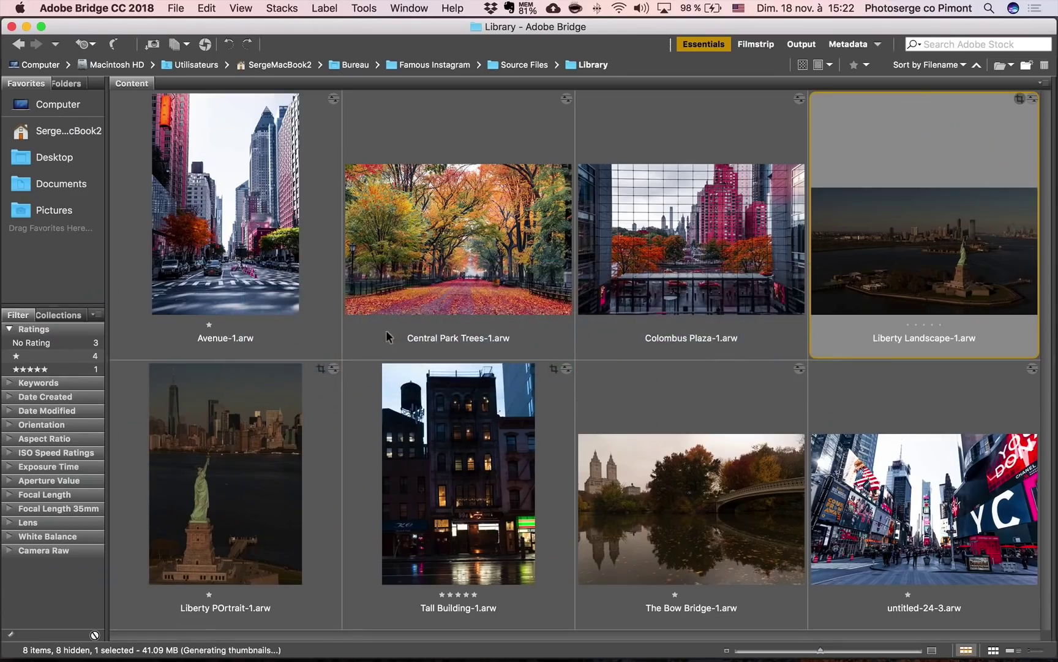
# Open Liberty POrtrait-1.arw in Camera Raw and apply the Red II preset.
pyautogui.doubleClick(210, 477)
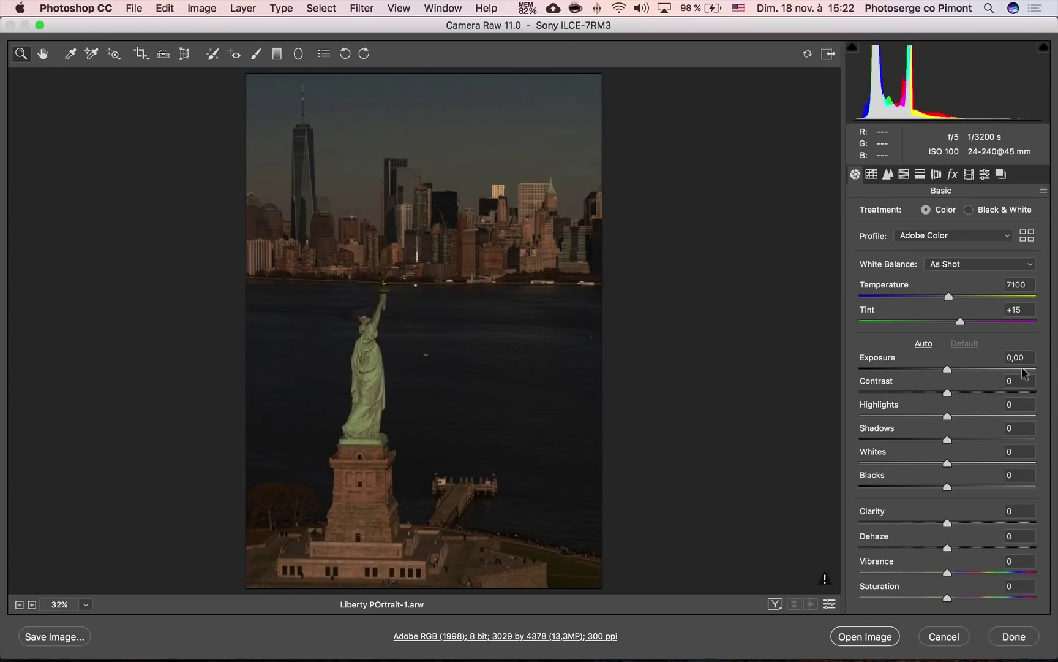
pyautogui.click(984, 174)
pyautogui.click(884, 416)
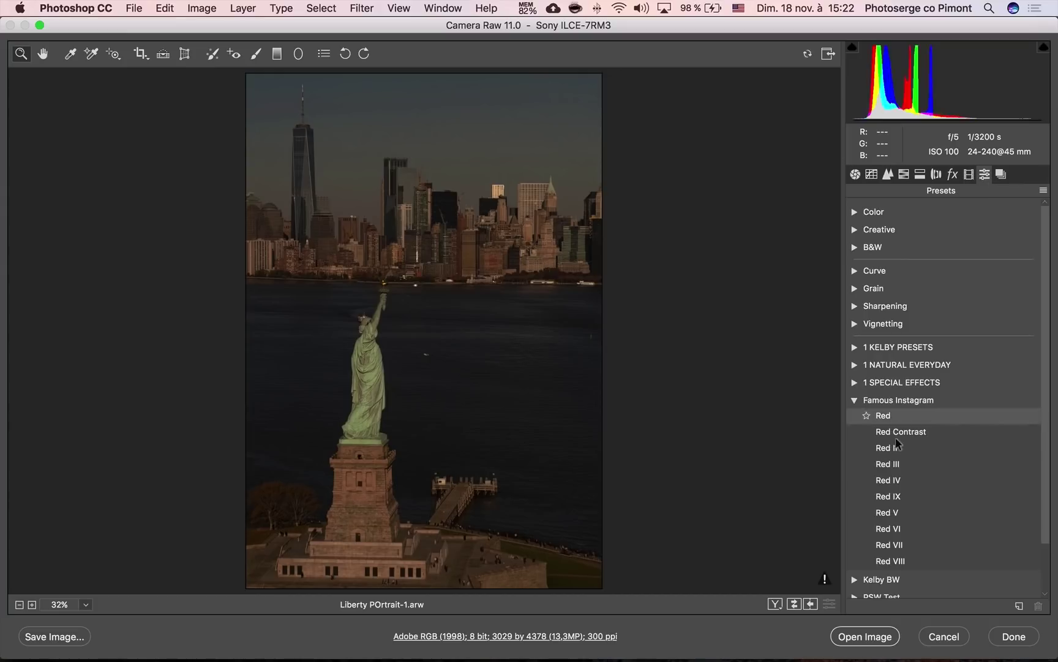
pyautogui.click(909, 448)
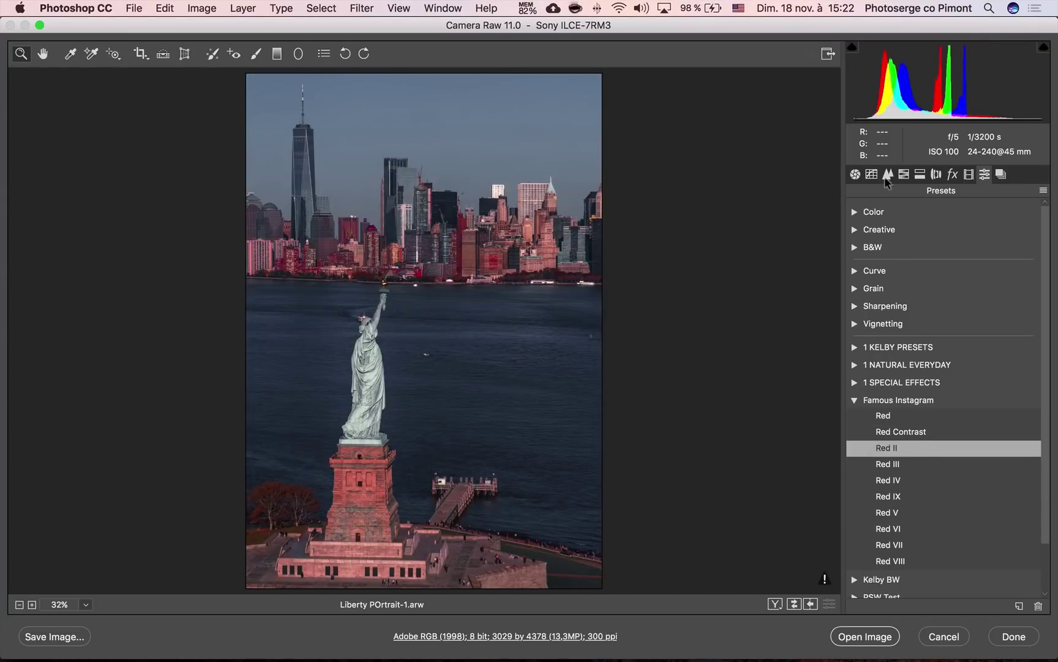
# Set Contrast +43, Exposure +0,55, Highlights -93 and Clarity +61 in Basic.
pyautogui.click(855, 174)
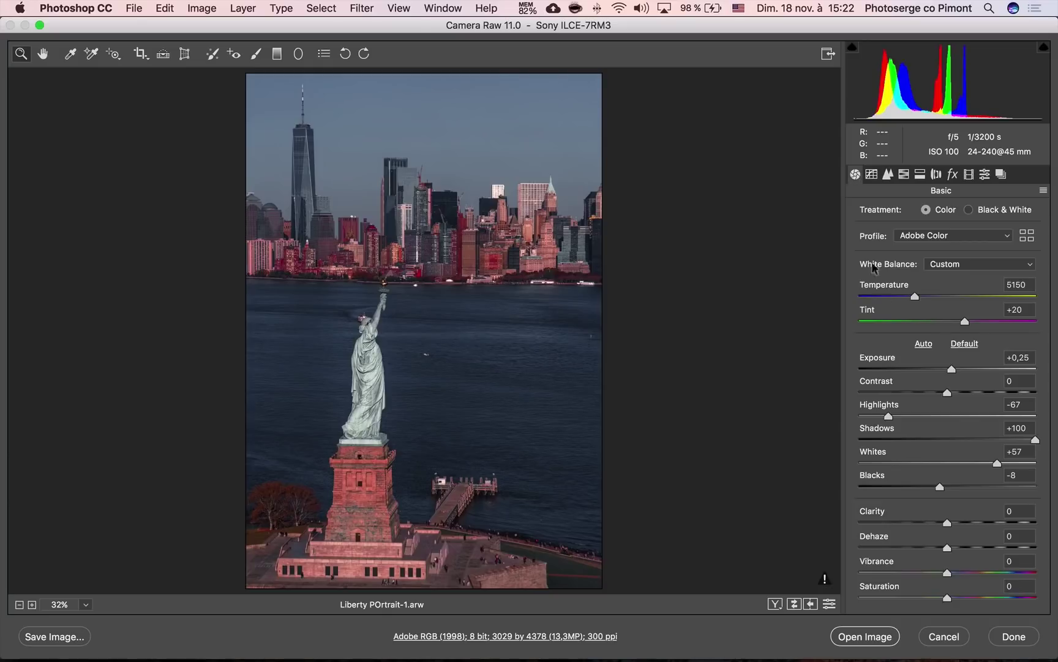
pyautogui.click(985, 393)
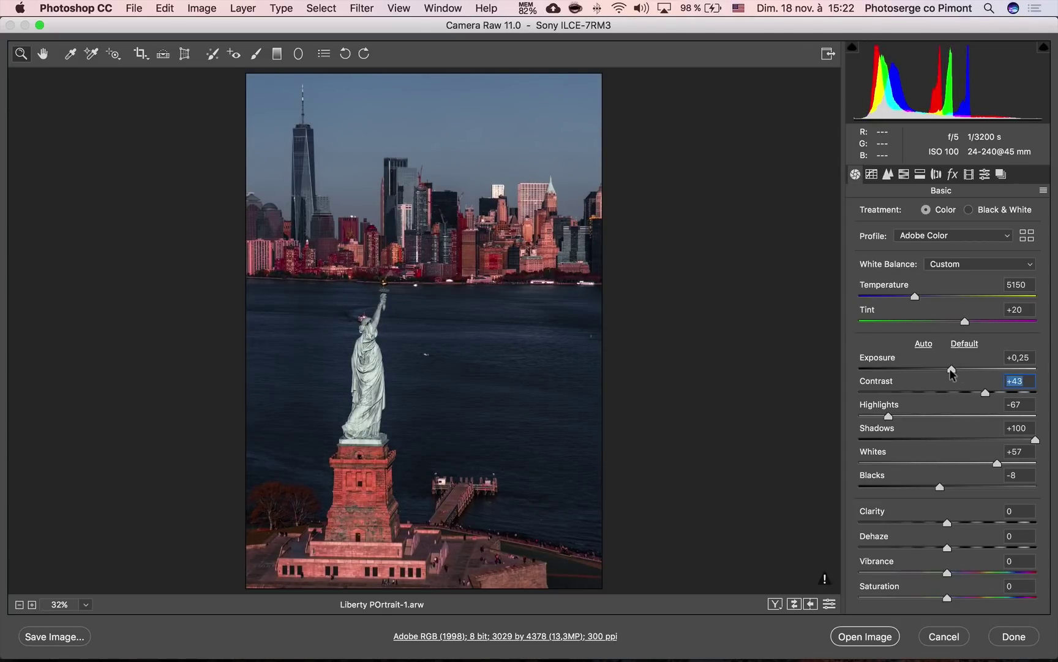
pyautogui.moveTo(950, 368); pyautogui.dragTo(956, 369)
pyautogui.moveTo(889, 416); pyautogui.dragTo(866, 417)
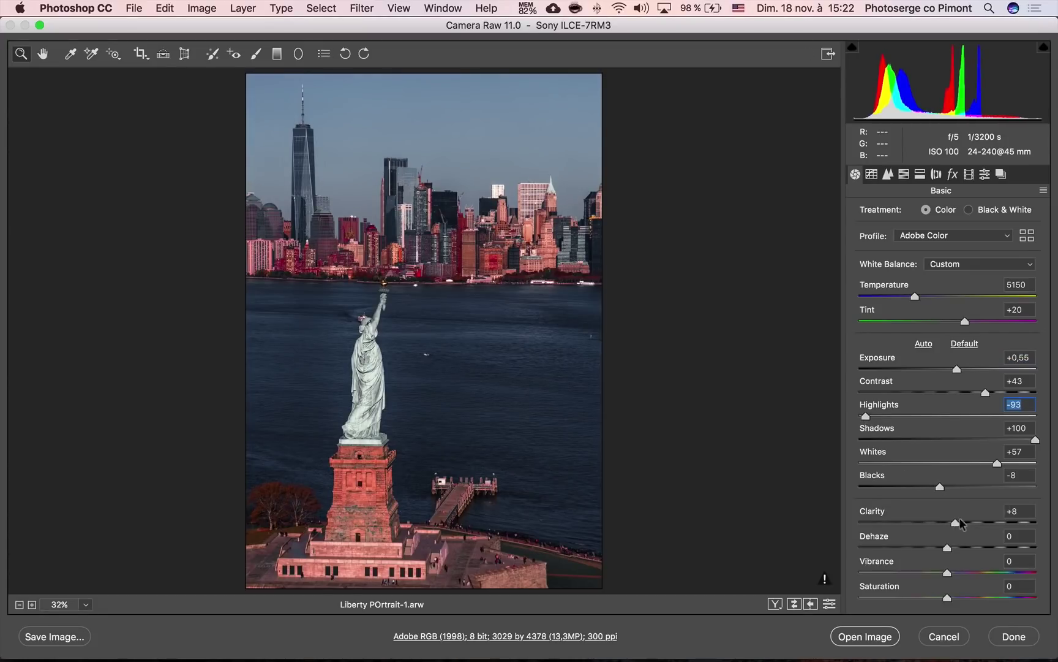
pyautogui.moveTo(947, 522); pyautogui.dragTo(1001, 523)
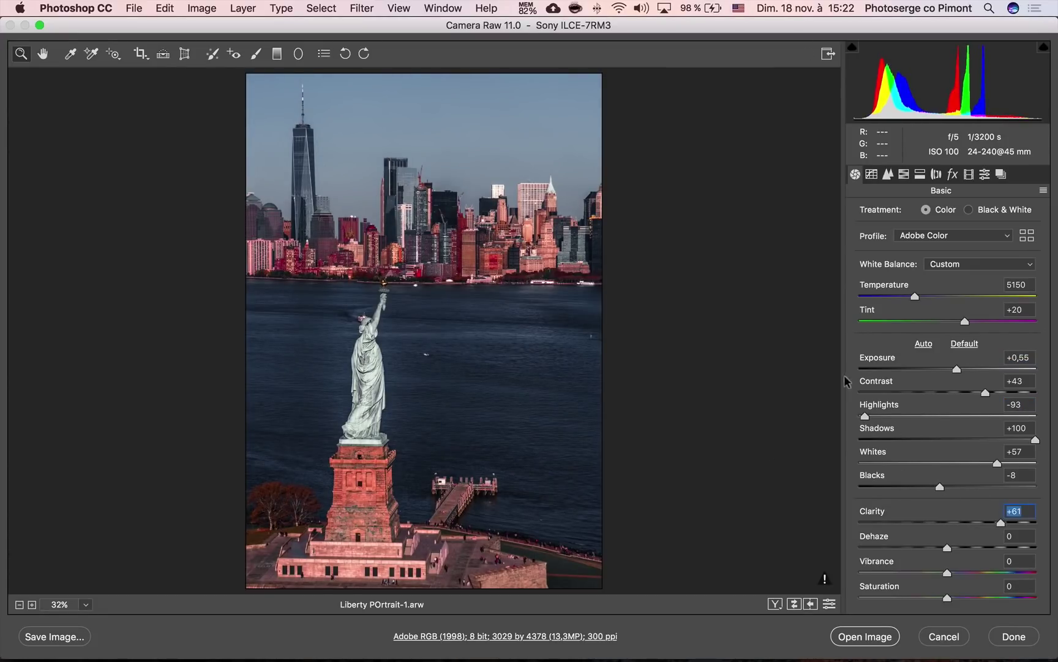
# Compare before/after views, open the portrait in Photoshop, and return to Bridge.
pyautogui.press('q')
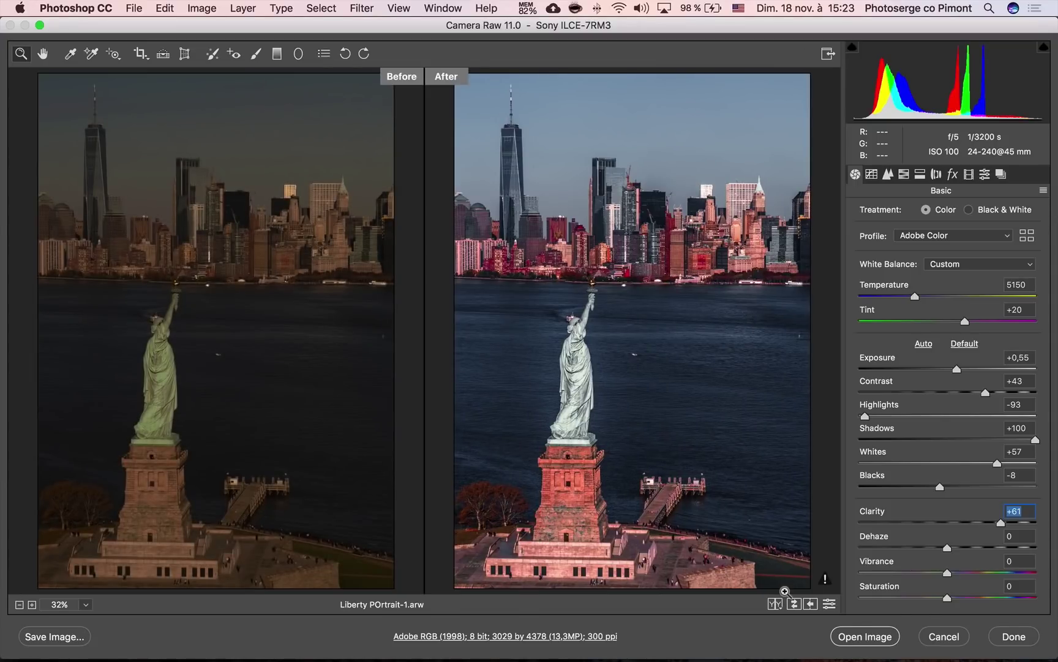
pyautogui.press('q')
pyautogui.press('q')
pyautogui.press('q')
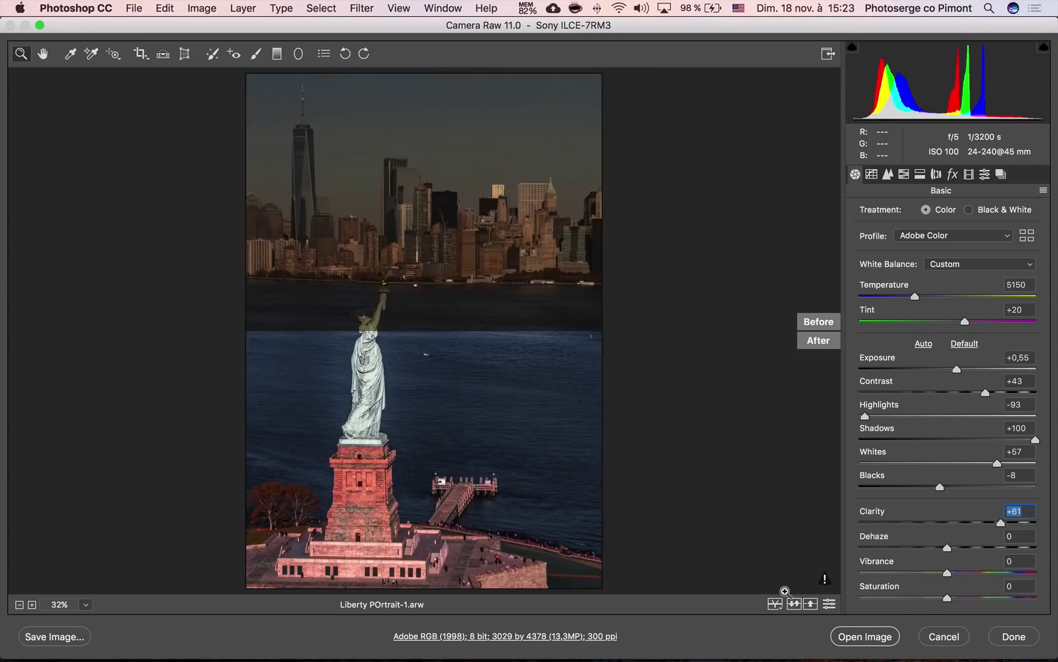
pyautogui.press('q')
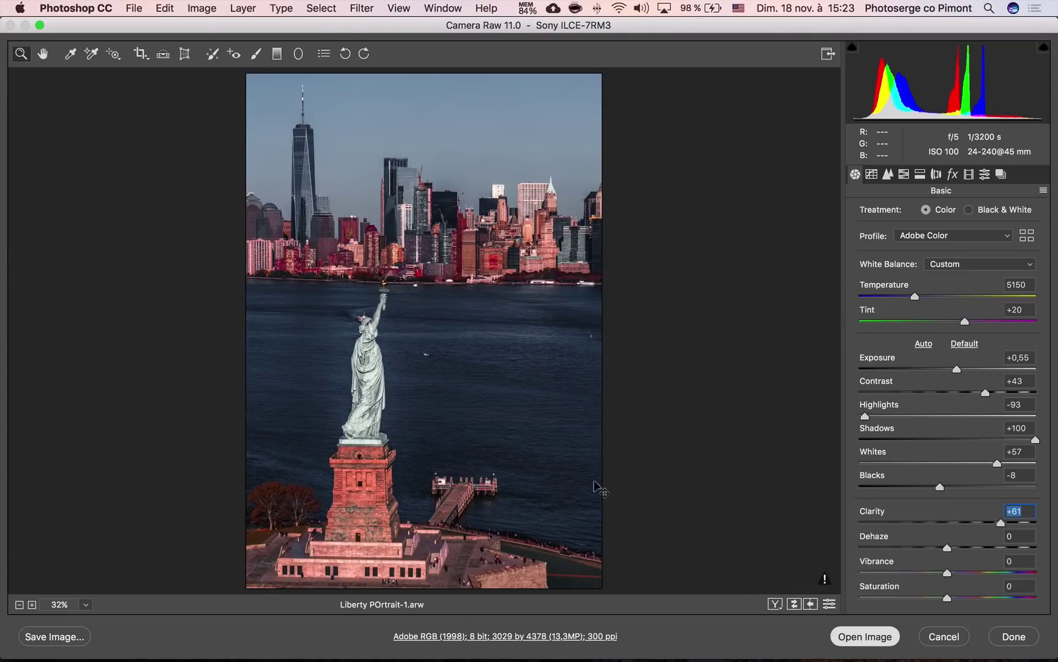
pyautogui.press('Return')
pyautogui.press('super+Tab')
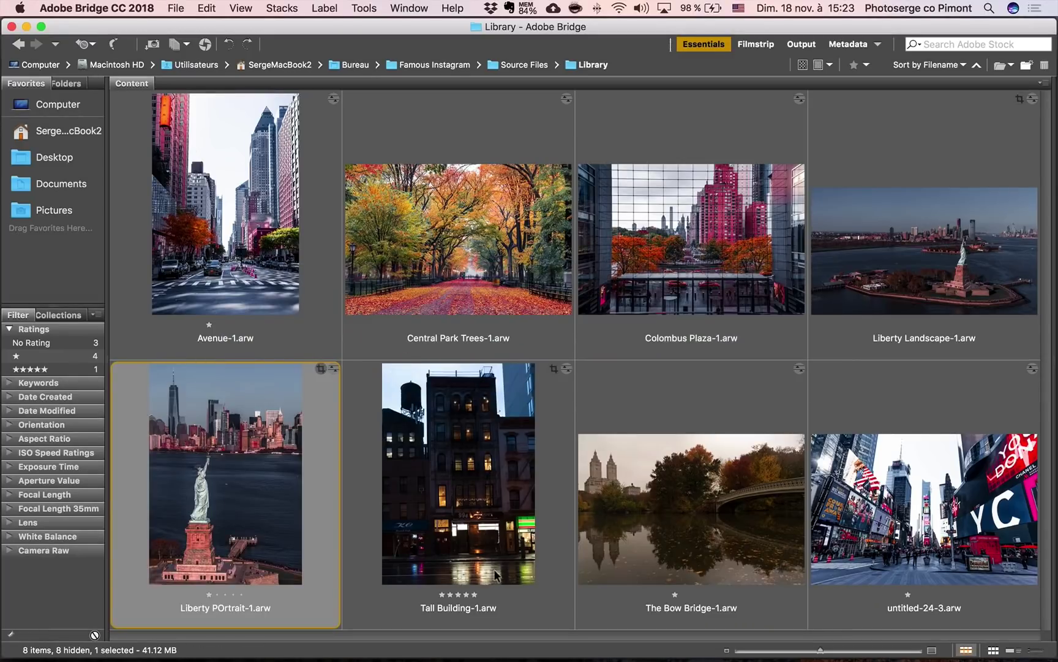
# Open Tall Building-1.arw in Camera Raw and apply the Famous Instagram Red Contrast preset.
pyautogui.doubleClick(474, 527)
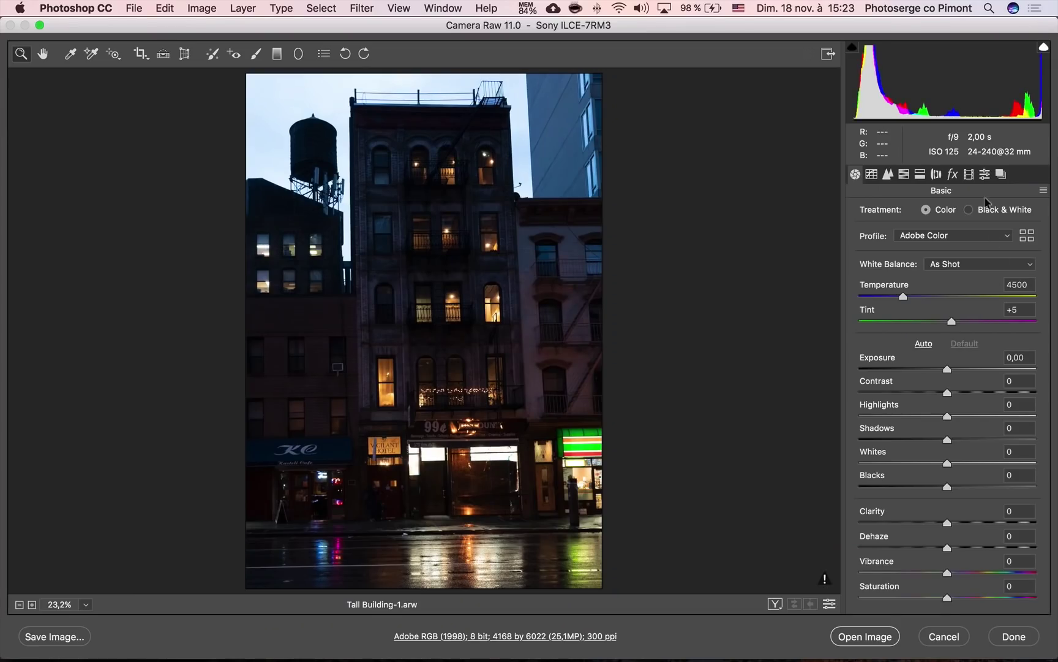
pyautogui.click(985, 175)
pyautogui.click(941, 418)
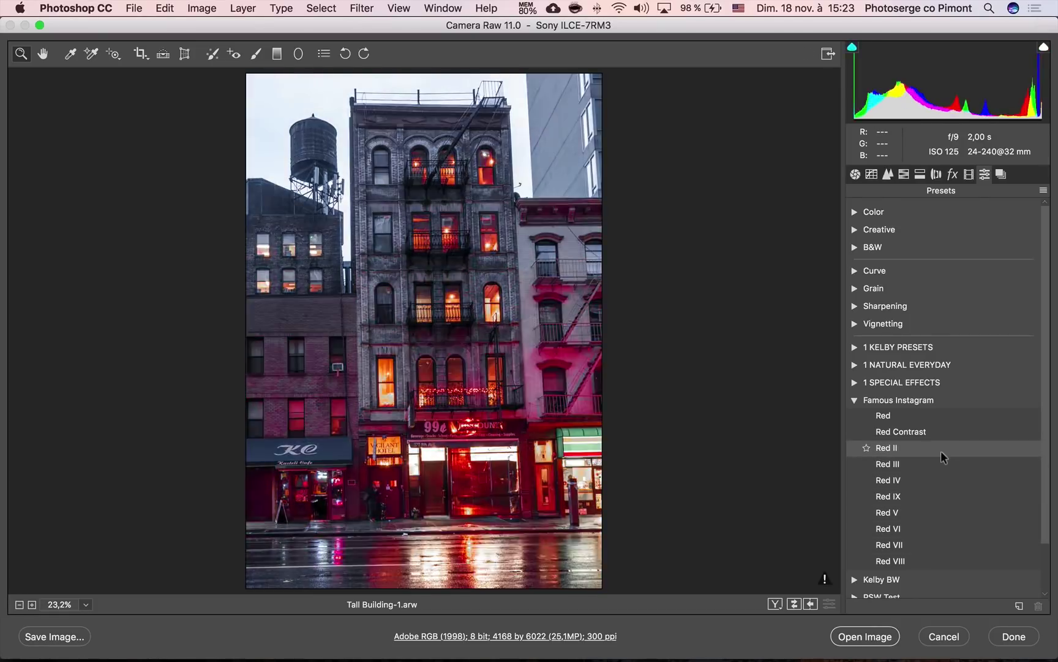
pyautogui.click(947, 433)
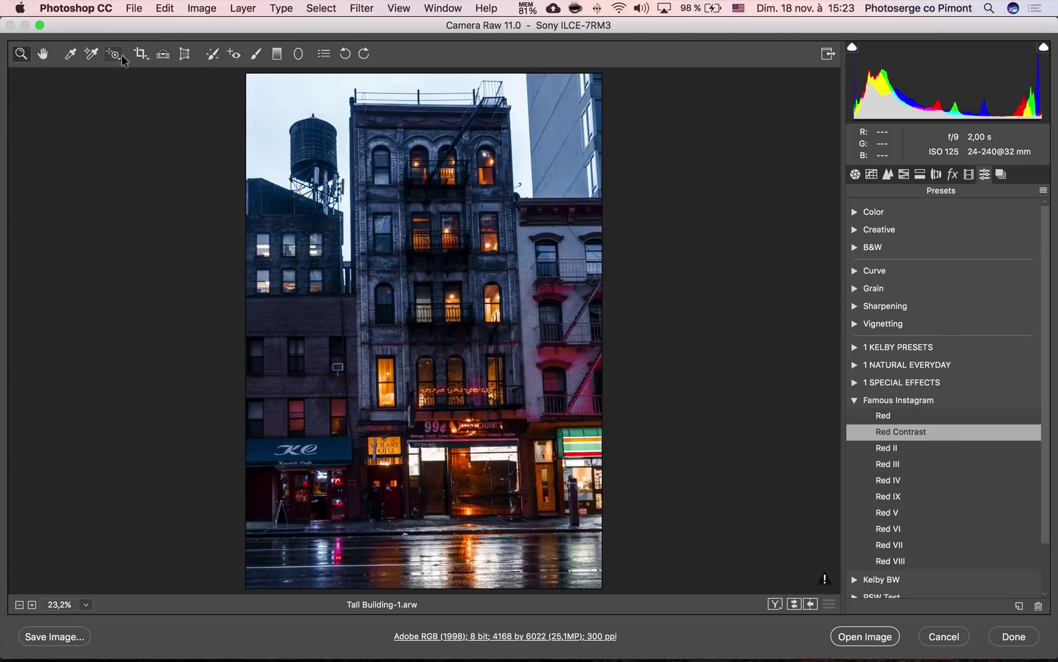
# Straighten the building's perspective with Transform's Upright Auto, then return to Bridge.
pyautogui.click(184, 54)
pyautogui.click(918, 217)
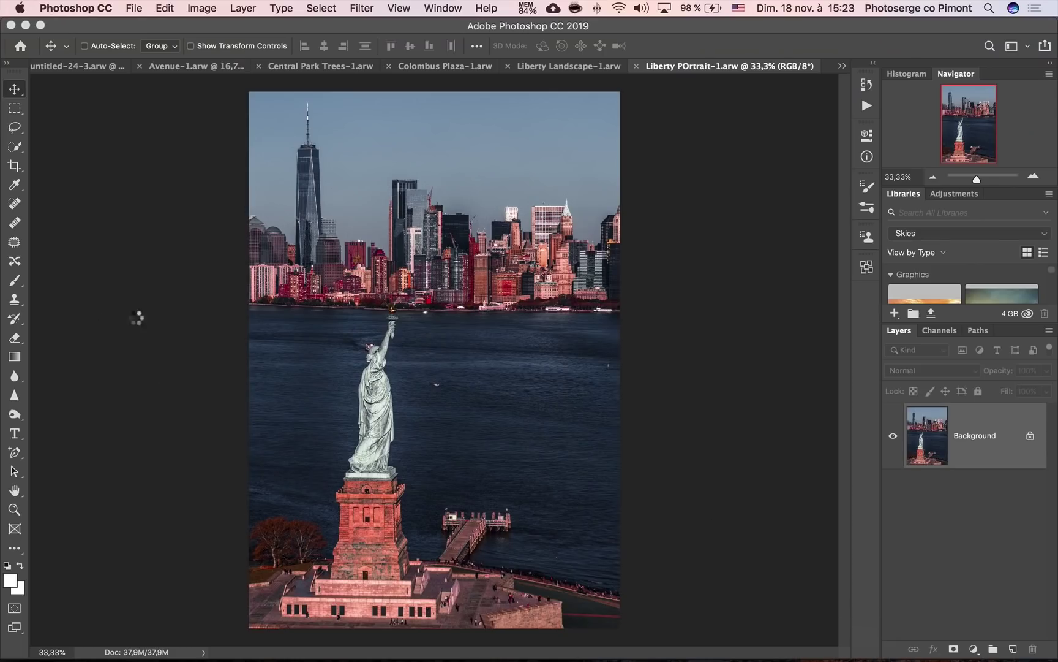
pyautogui.press('super+Tab')
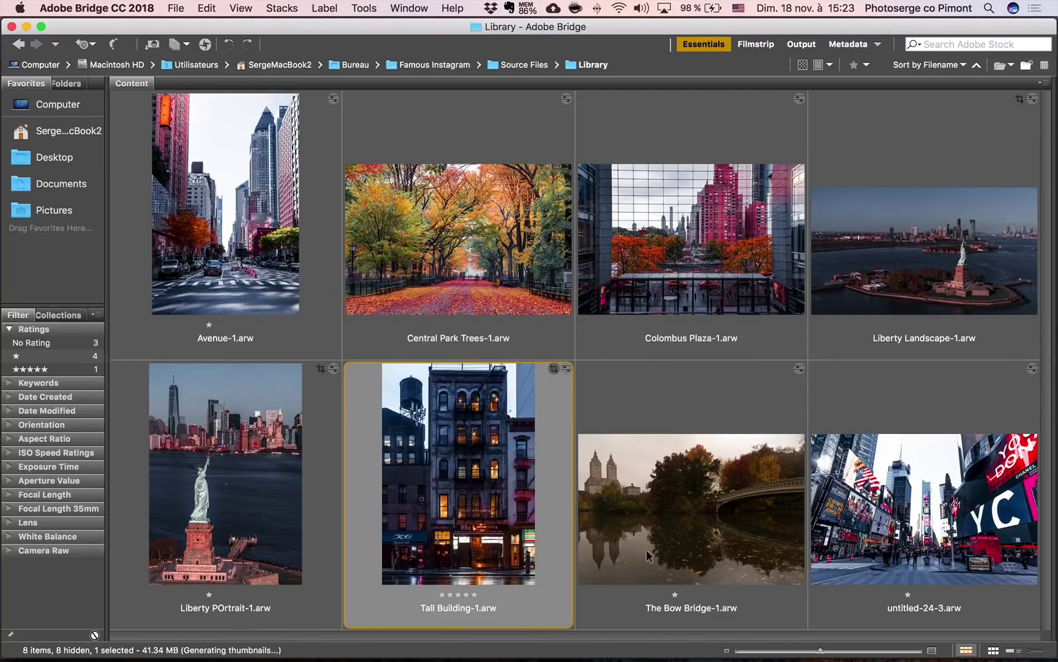
# Open The Bow Bridge-1.arw in Camera Raw and apply the Famous Instagram Red V preset.
pyautogui.doubleClick(650, 551)
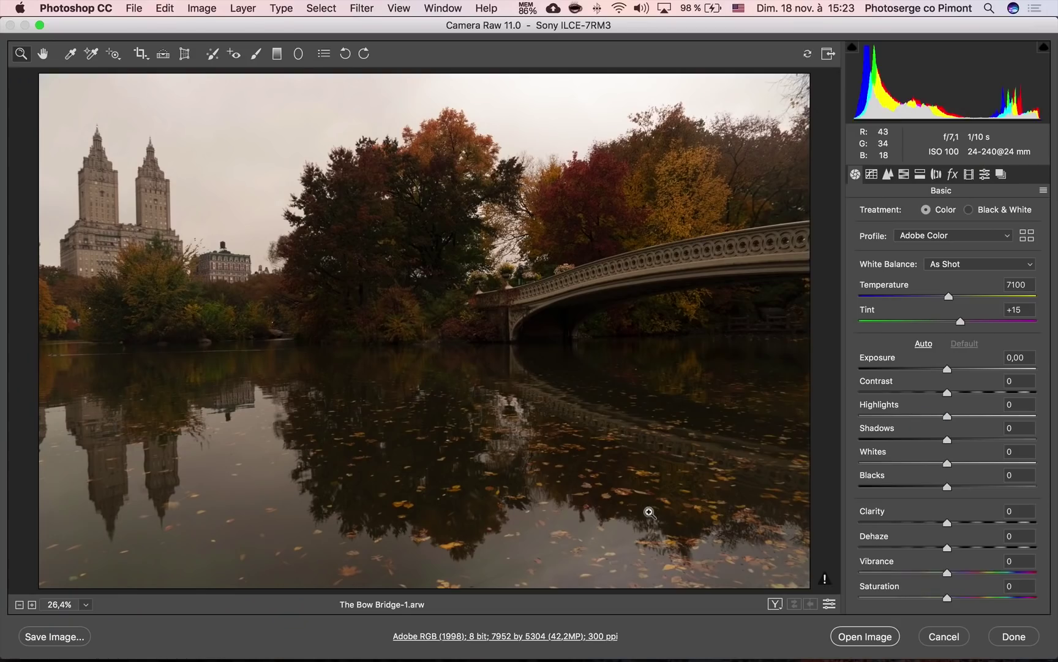
pyautogui.click(985, 176)
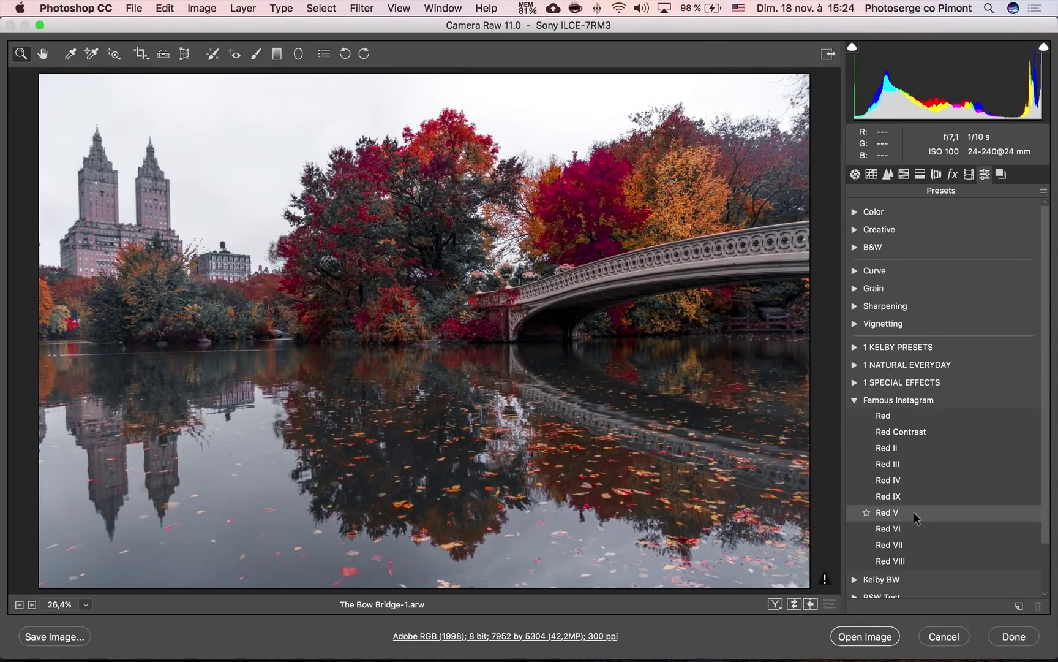
pyautogui.click(916, 518)
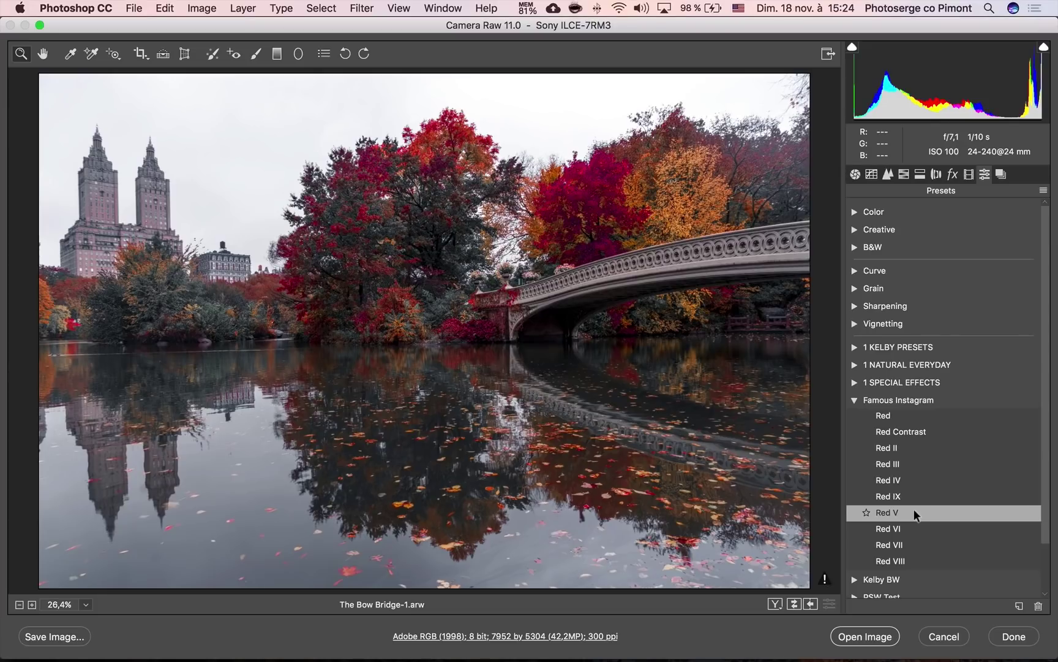
# Set Highlights to -100 and Contrast to +59, then open the photo in Photoshop.
pyautogui.click(858, 175)
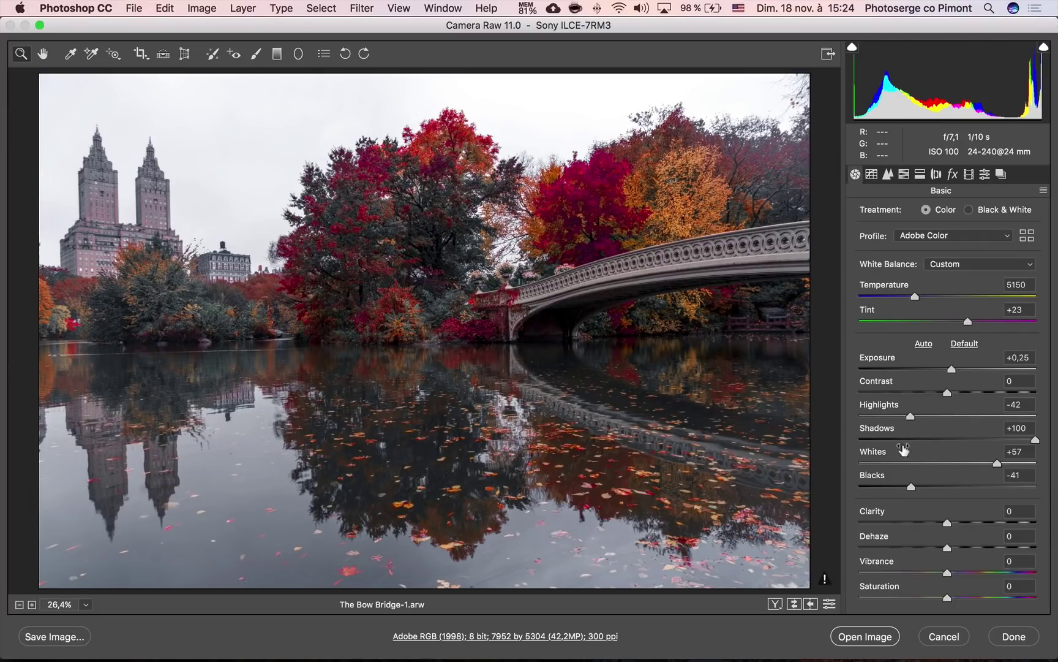
pyautogui.moveTo(910, 417); pyautogui.dragTo(808, 420)
pyautogui.moveTo(961, 390)
pyautogui.mouseDown()
pyautogui.moveTo(1000, 392)
pyautogui.moveTo(933, 372)
pyautogui.moveTo(957, 371)
pyautogui.mouseUp()
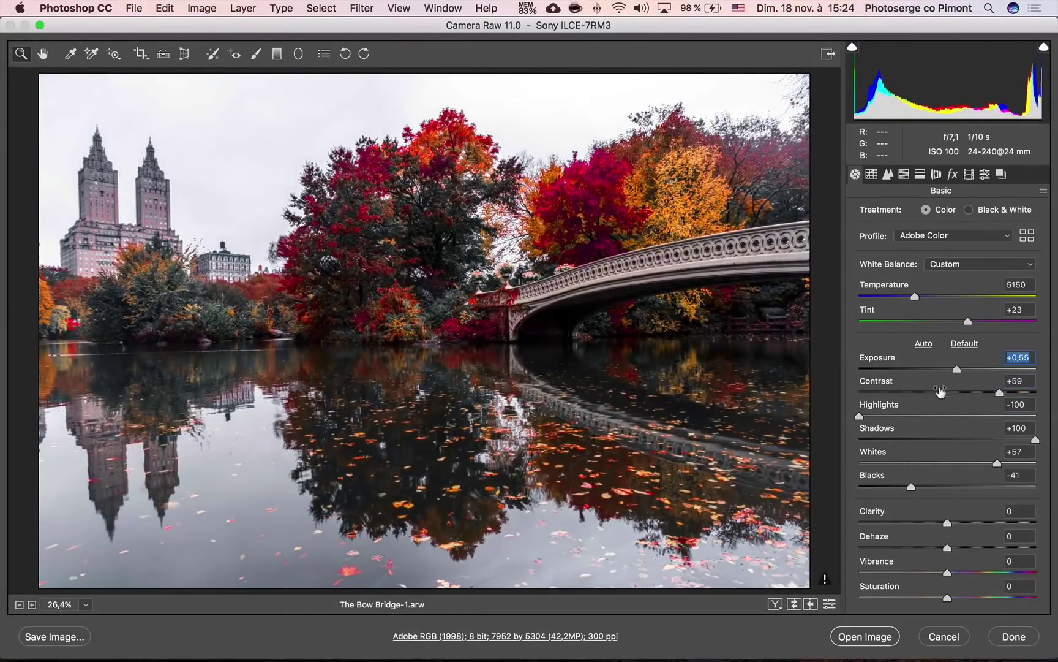
pyautogui.click(873, 636)
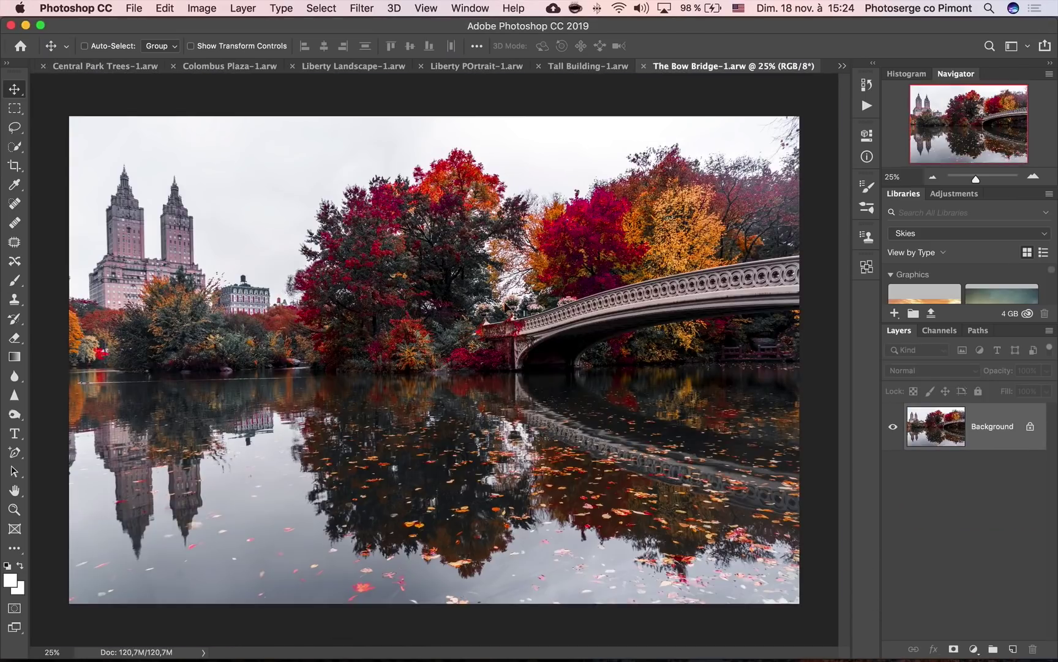
pyautogui.press('super+Tab')
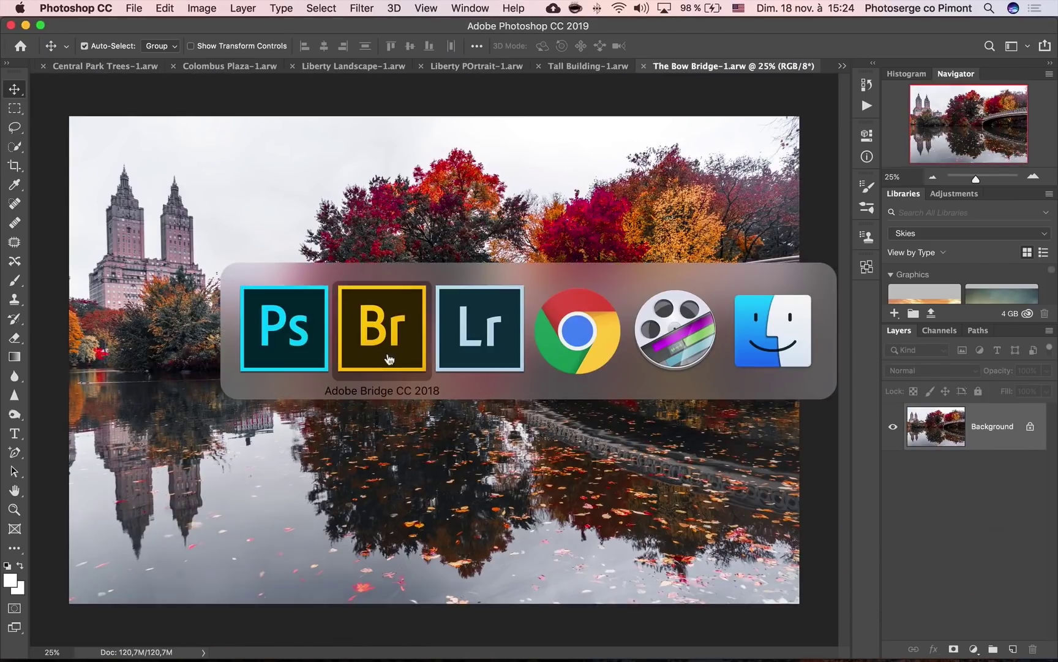
pyautogui.click(383, 331)
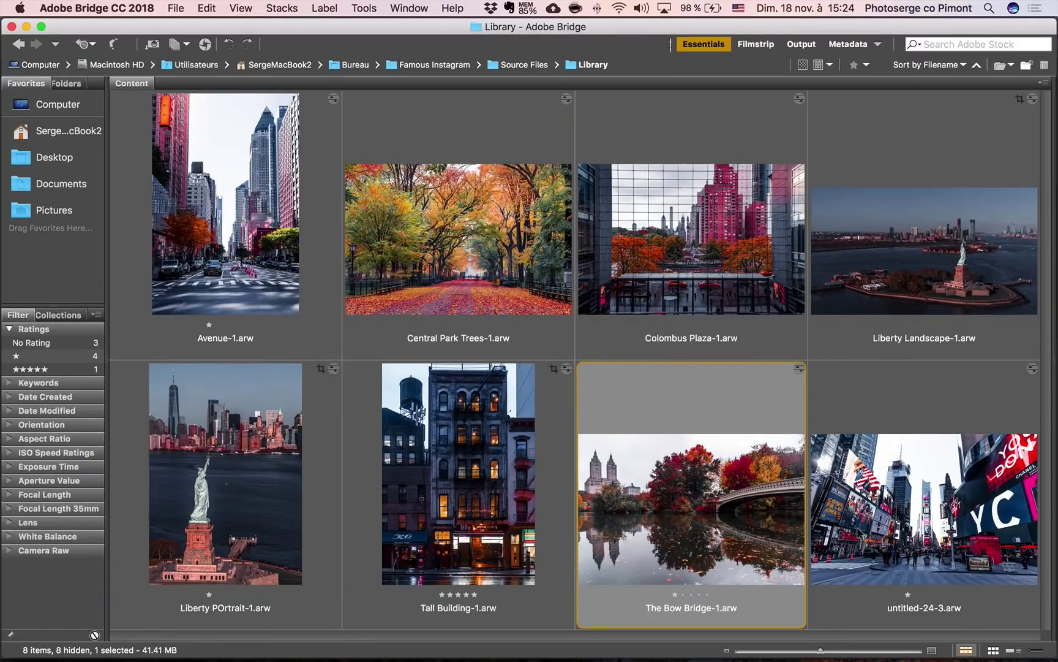
pyautogui.press('super+Tab')
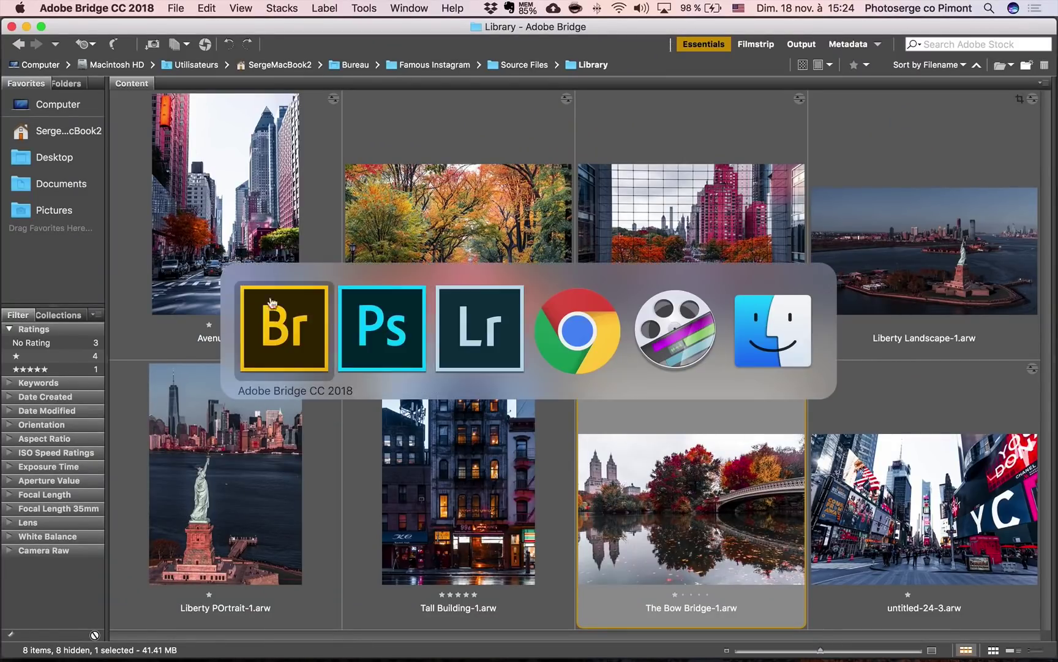
pyautogui.click(376, 337)
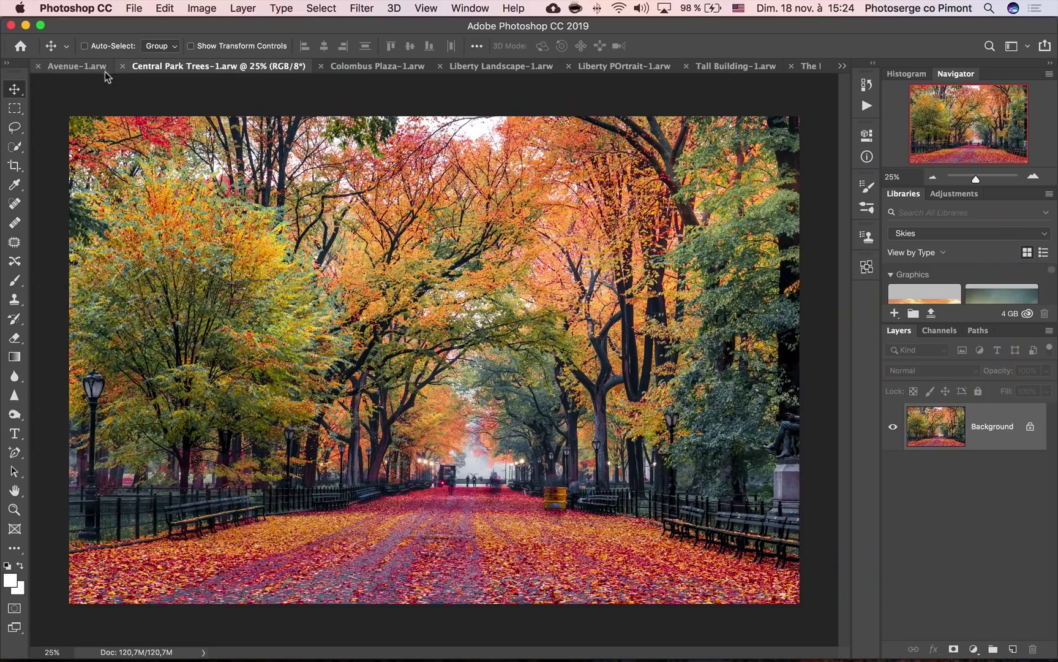
pyautogui.click(77, 67)
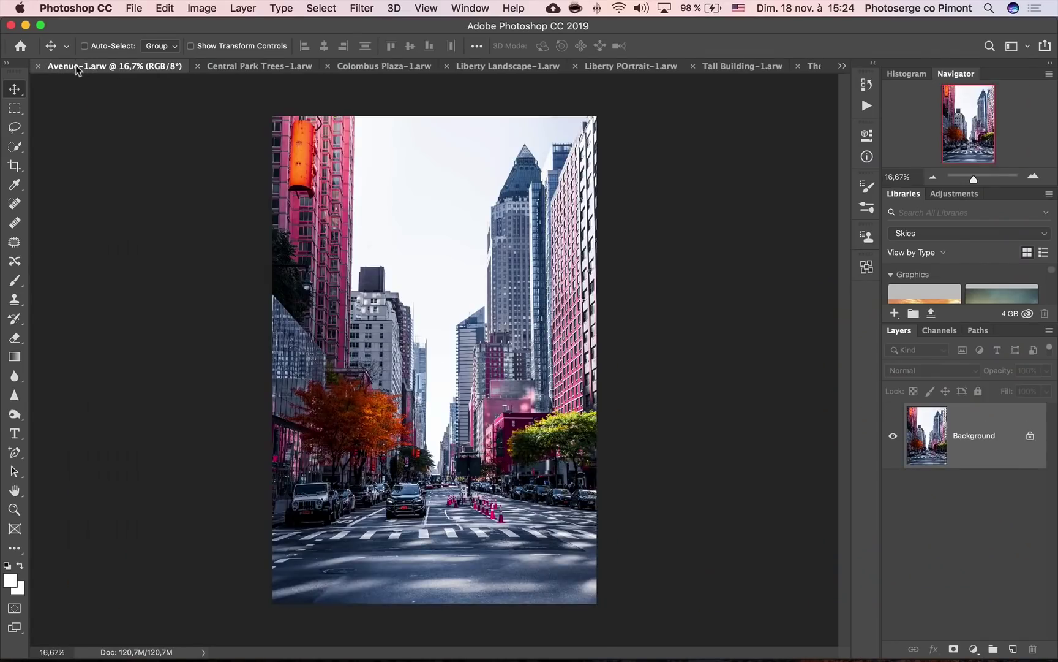
pyautogui.click(244, 66)
pyautogui.click(366, 67)
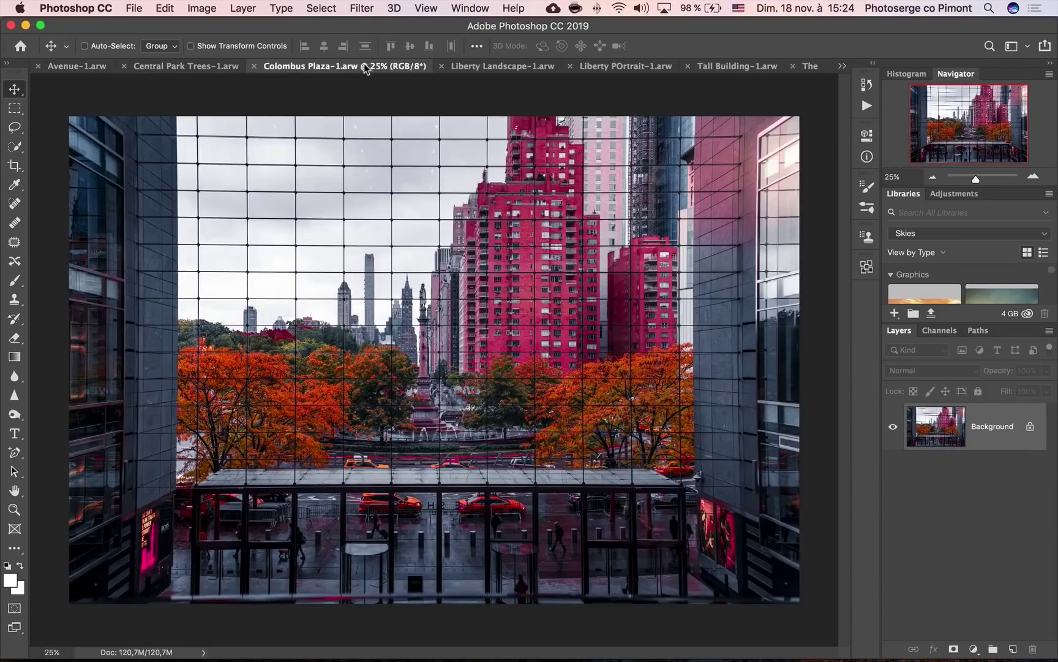
pyautogui.click(499, 68)
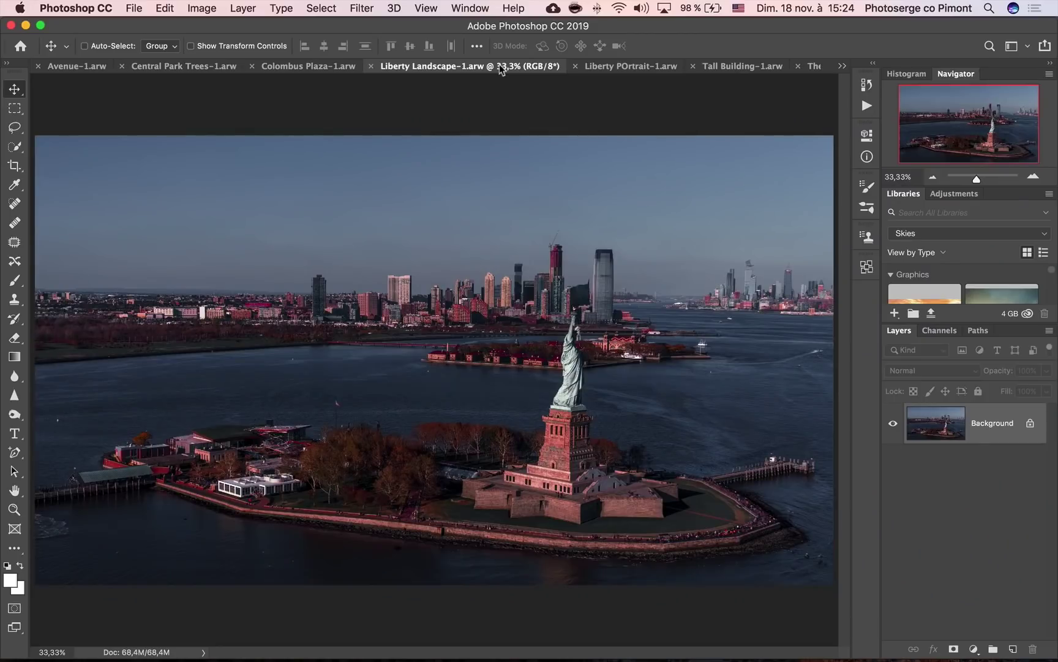
pyautogui.click(630, 70)
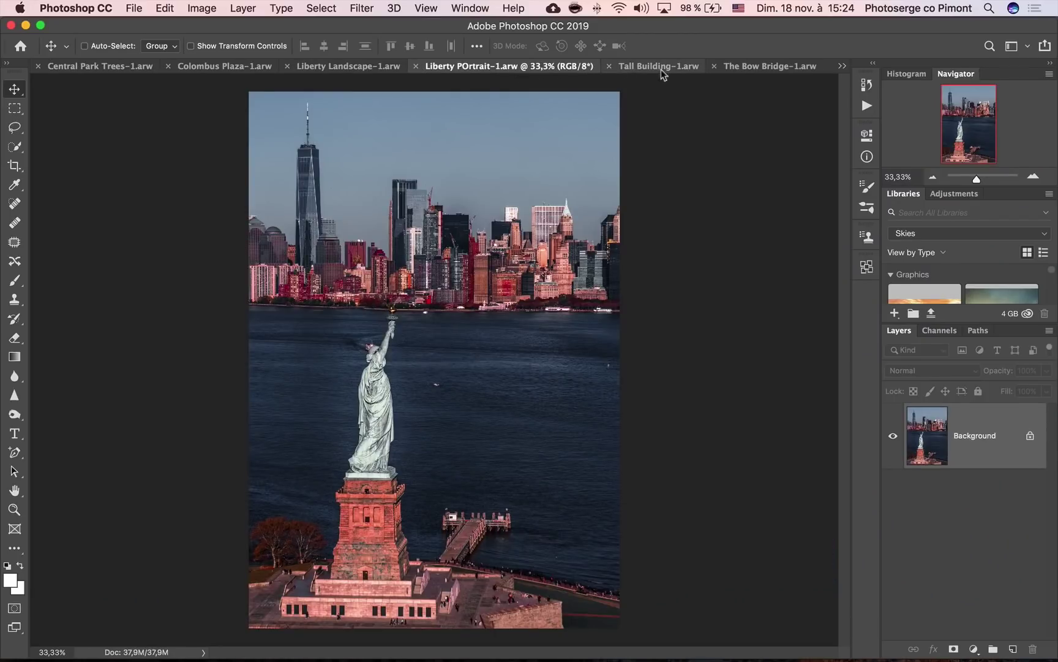
pyautogui.click(748, 66)
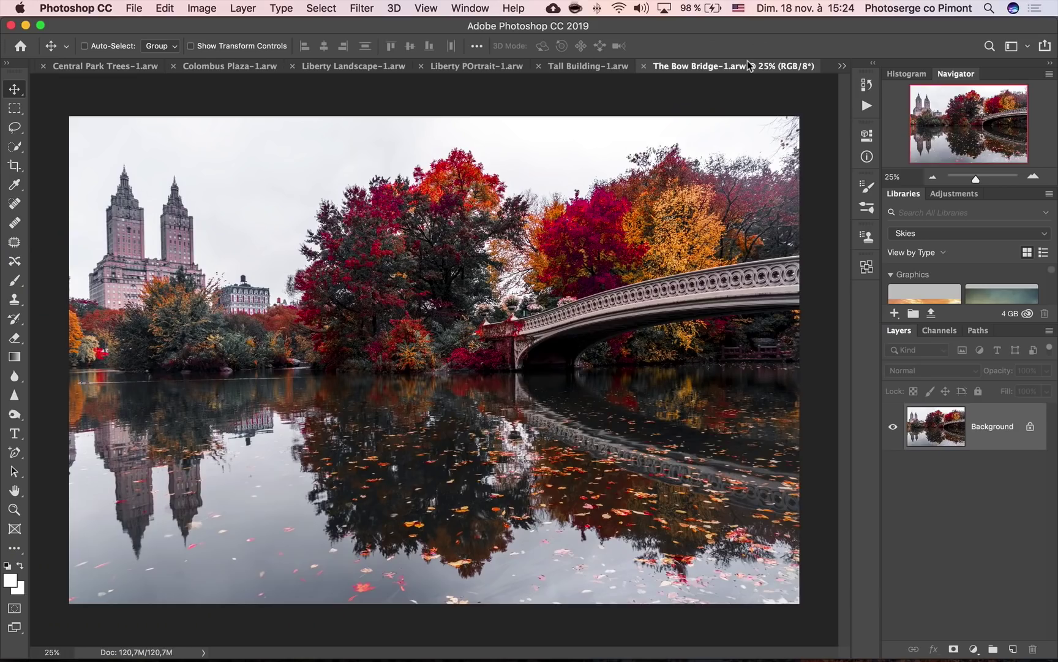
pyautogui.click(842, 66)
pyautogui.click(803, 104)
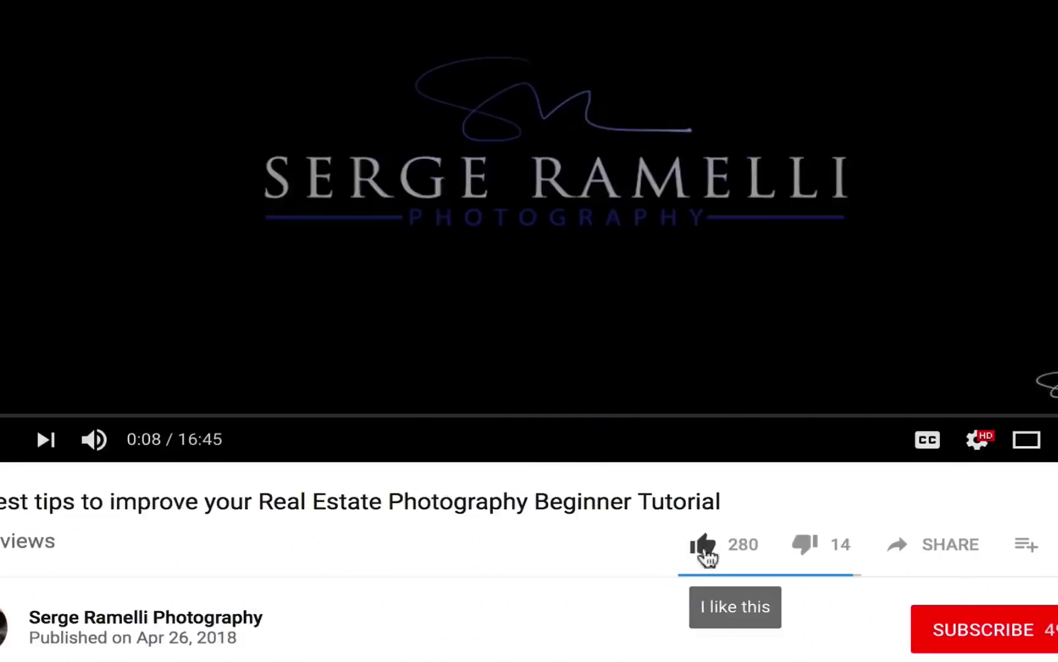
# Like the tutorial video, bringing it to 281 likes, and subscribe to the 494K-subscriber channel.
pyautogui.click(708, 551)
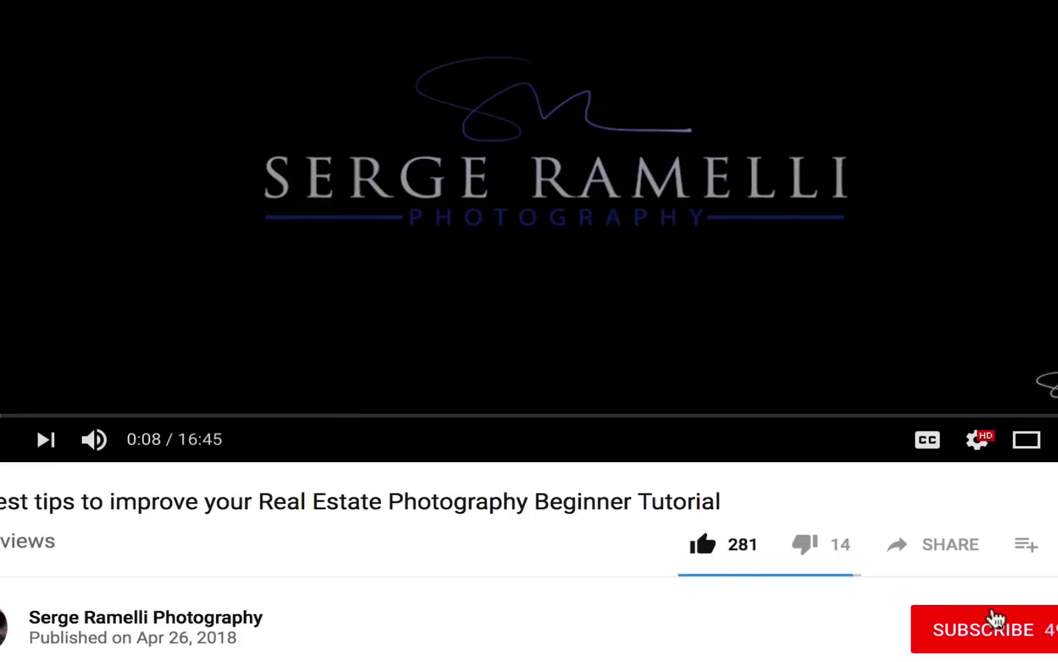
pyautogui.click(1011, 631)
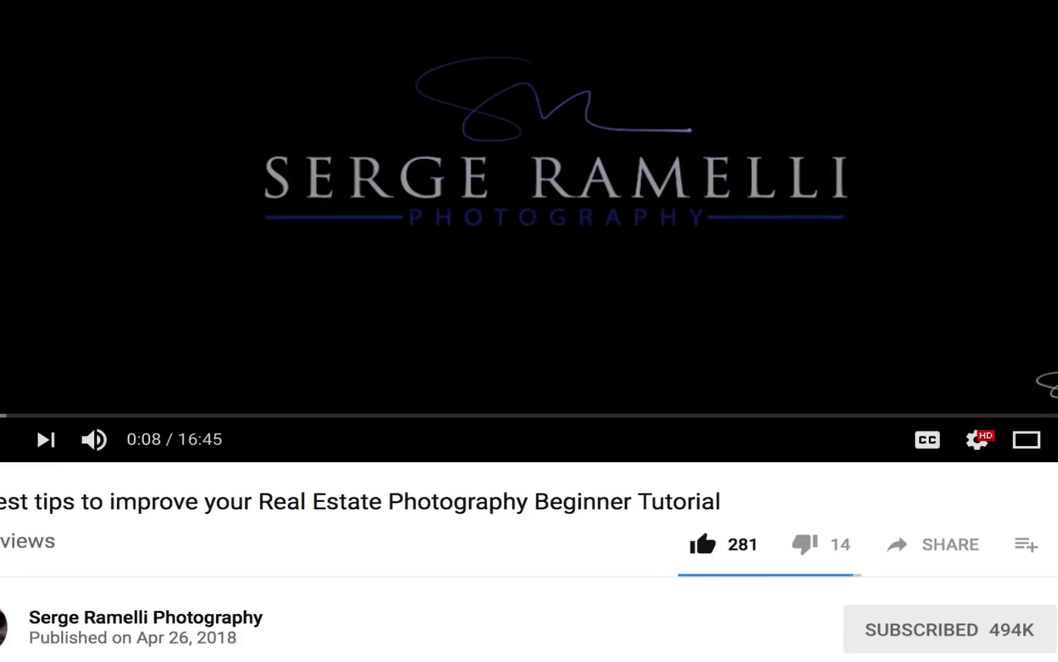